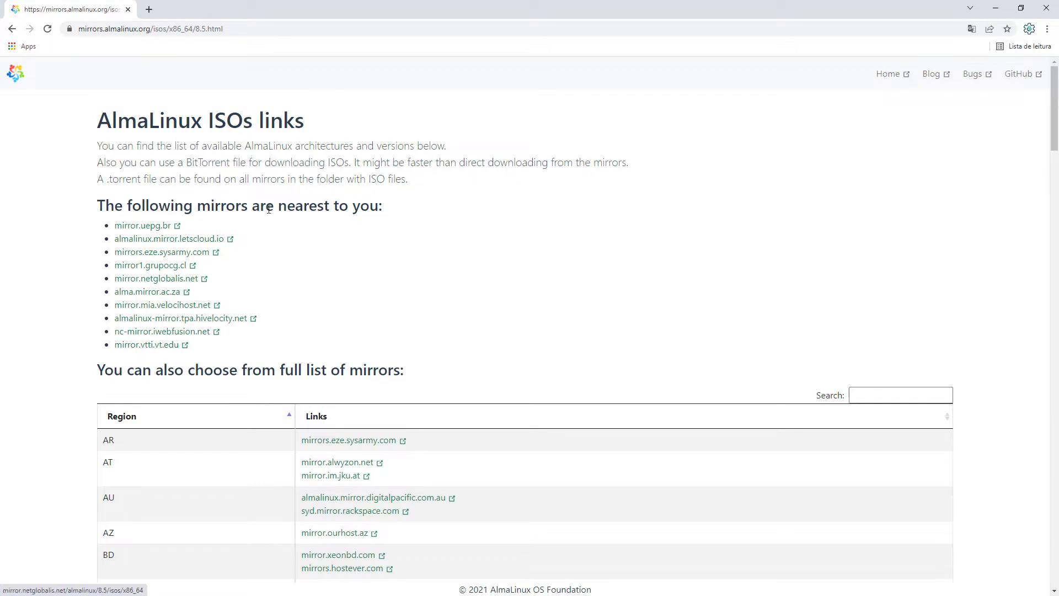
# Open the mirror.mia.velocihost.net ISO listing from the 'nearest to you' mirror list.
pyautogui.moveTo(278, 207); pyautogui.dragTo(381, 213)
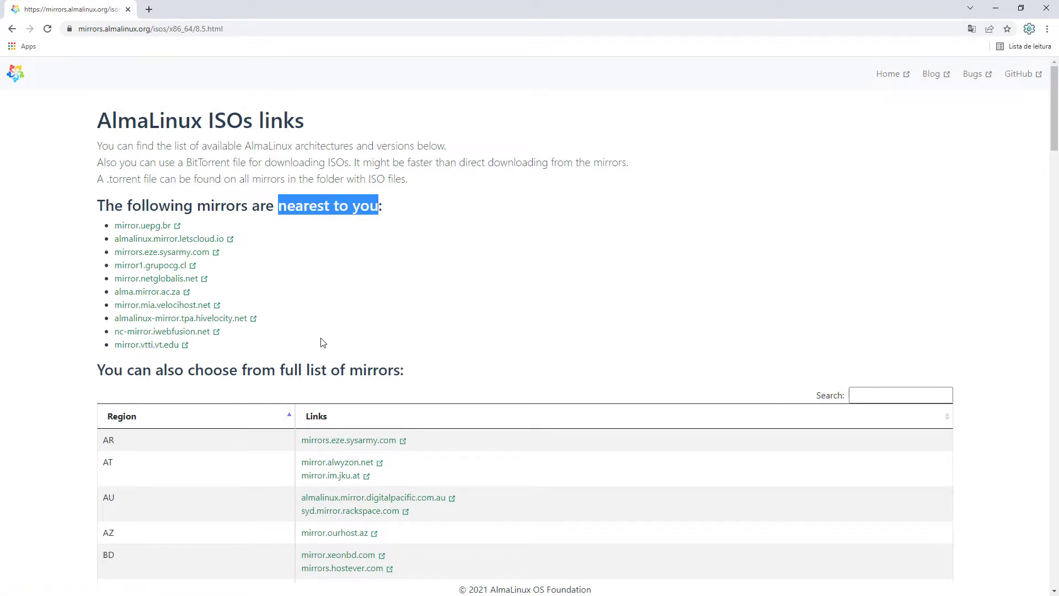
pyautogui.scroll(-5, 323, 343)
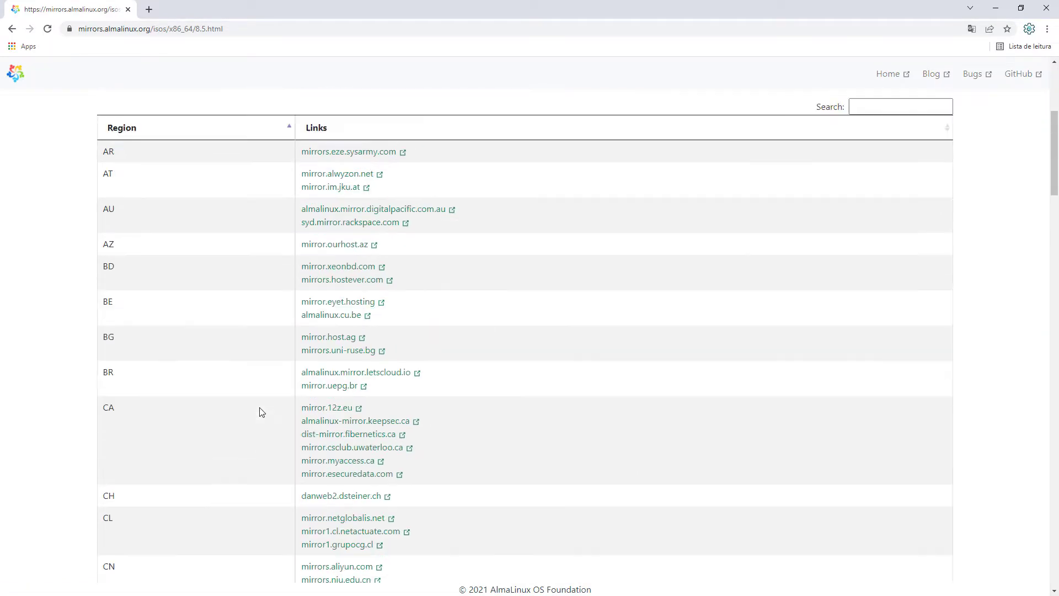
pyautogui.scroll(5, 261, 412)
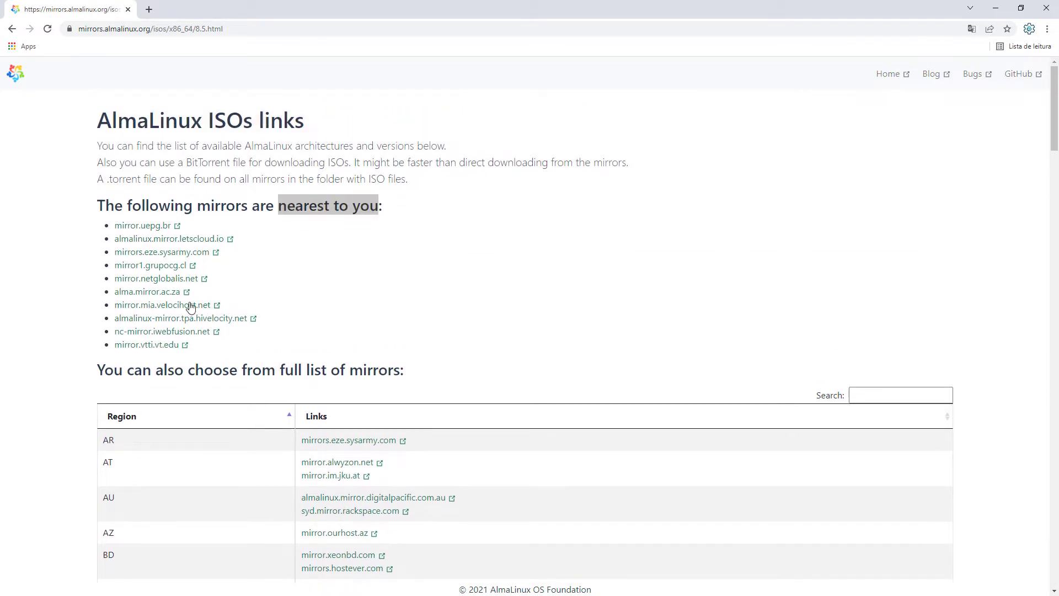
pyautogui.click(191, 305)
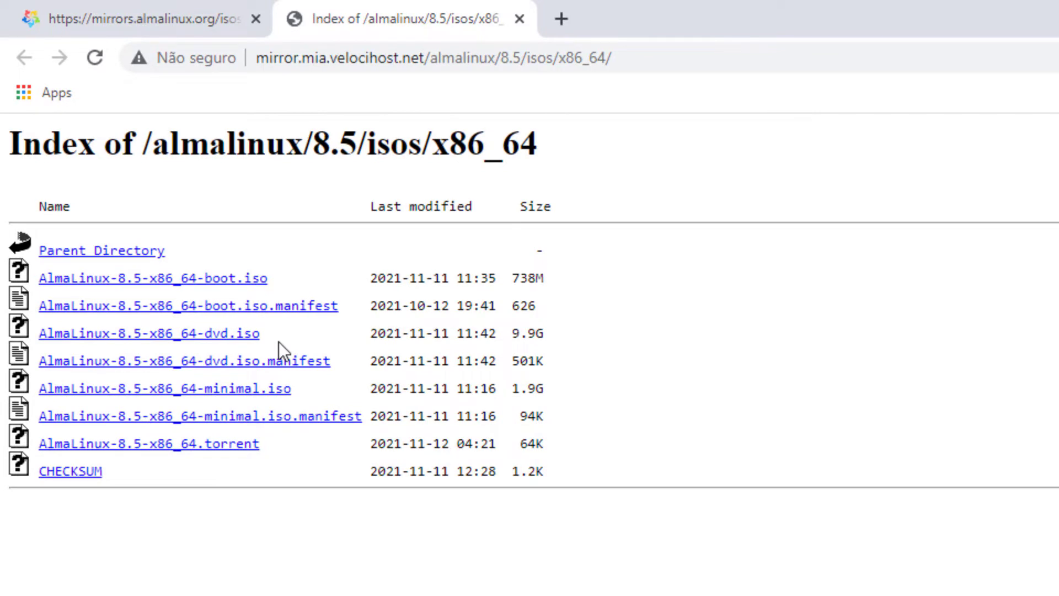
# Compare the 9.9G DVD ISO with the minimal ISO, then download AlmaLinux-8.5-x86_64-minimal.iso.
pyautogui.moveTo(272, 336); pyautogui.dragTo(193, 333)
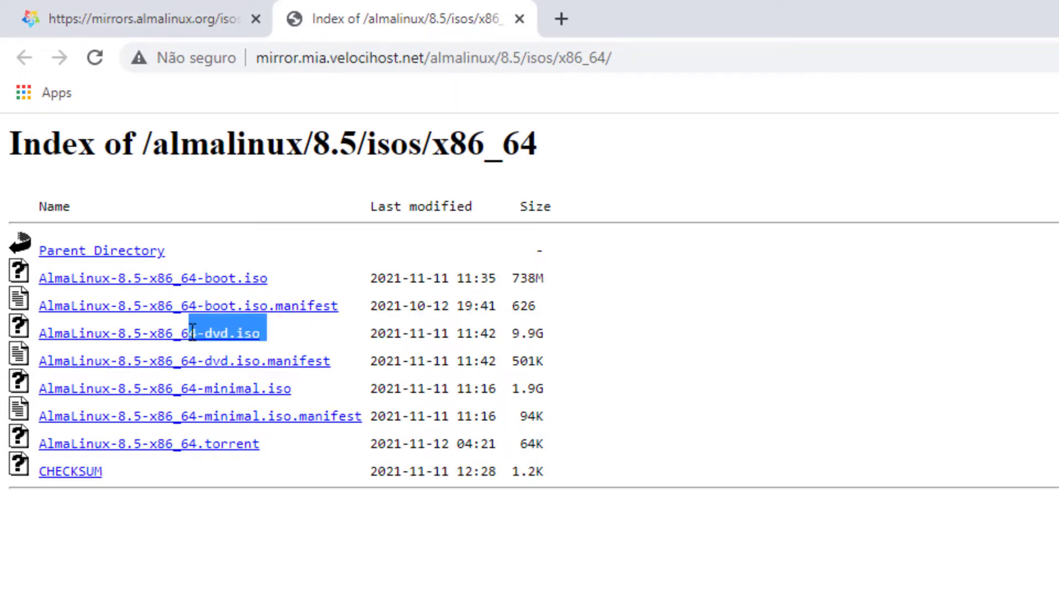
pyautogui.doubleClick(541, 333)
pyautogui.click(551, 361)
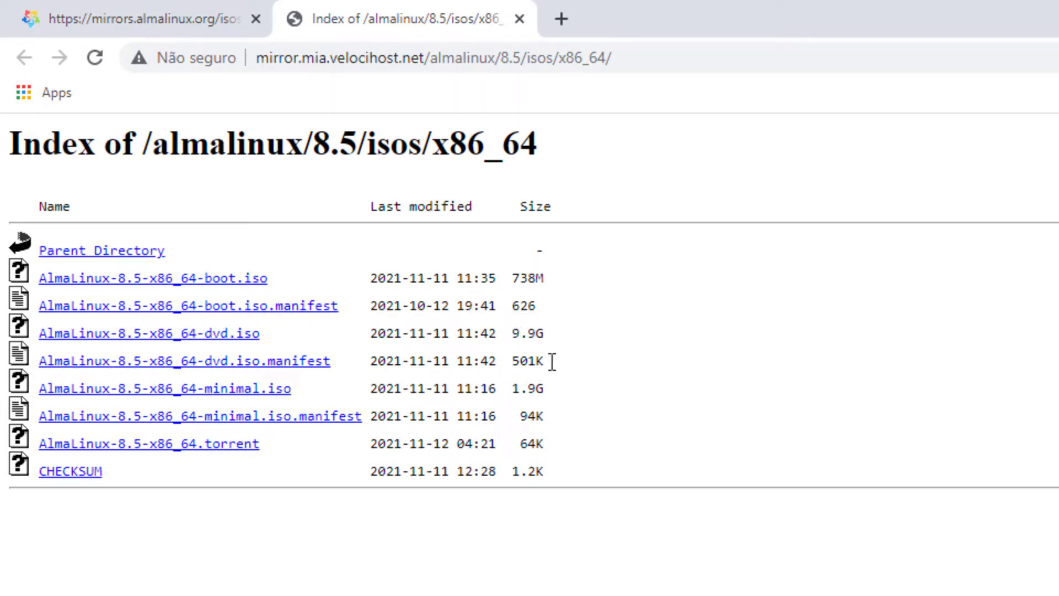
pyautogui.moveTo(306, 389); pyautogui.dragTo(207, 395)
pyautogui.click(279, 520)
pyautogui.moveTo(283, 333); pyautogui.dragTo(172, 338)
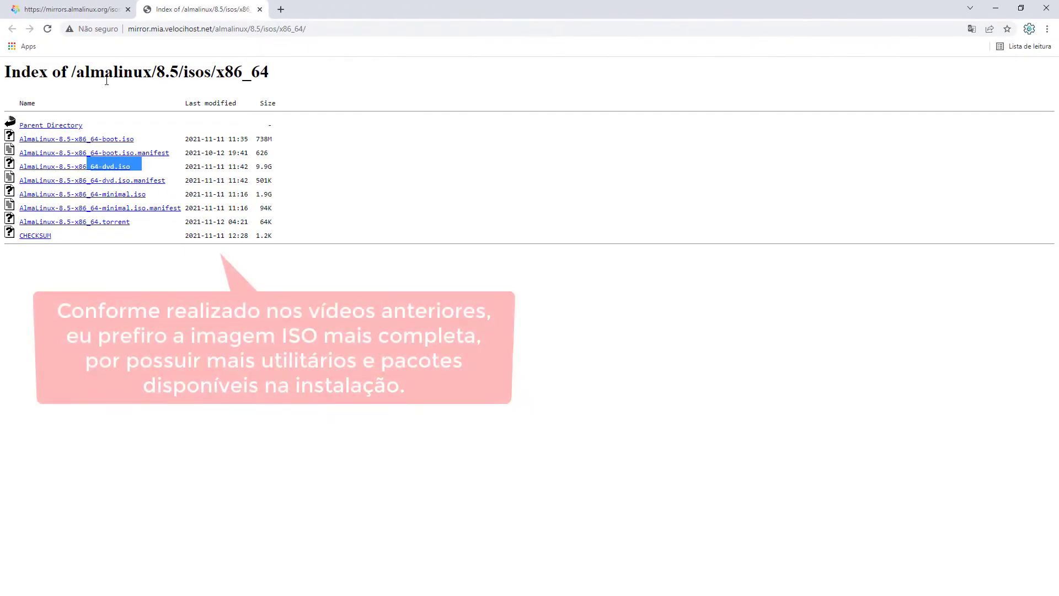
pyautogui.click(117, 198)
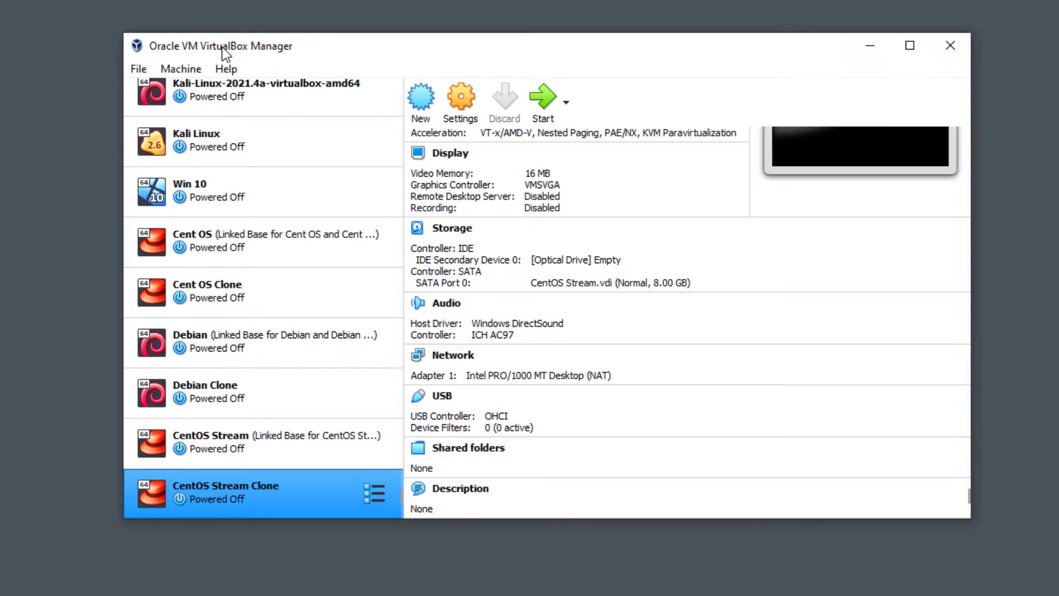
# Open the Create Virtual Machine dialog with the New toolbar button.
pyautogui.click(418, 105)
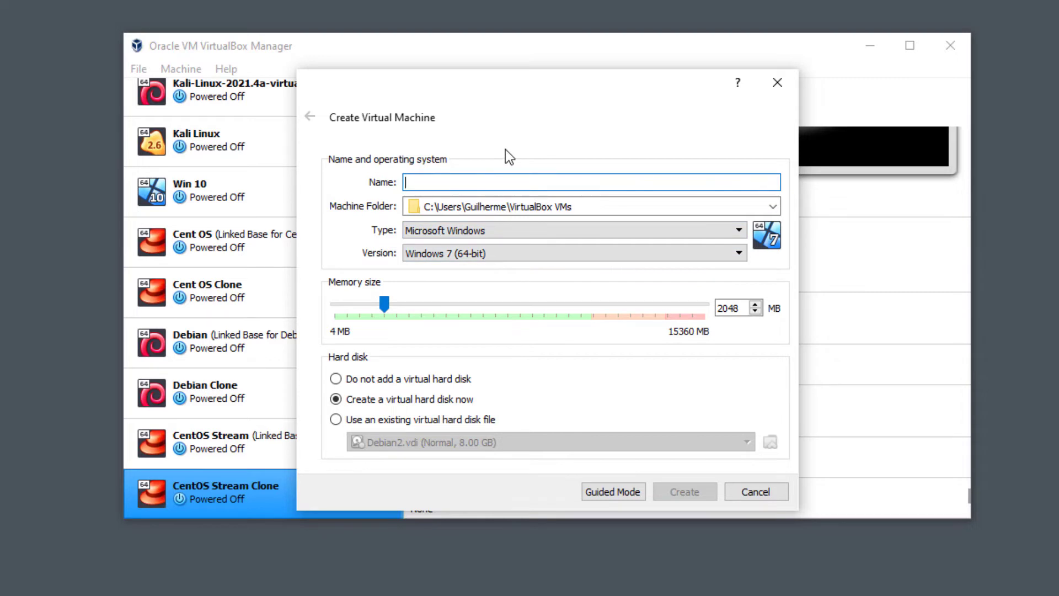
# Enter AlmaLinux as the VM name so it picks Linux 64-bit with 1024 MB.
pyautogui.write('Alma')
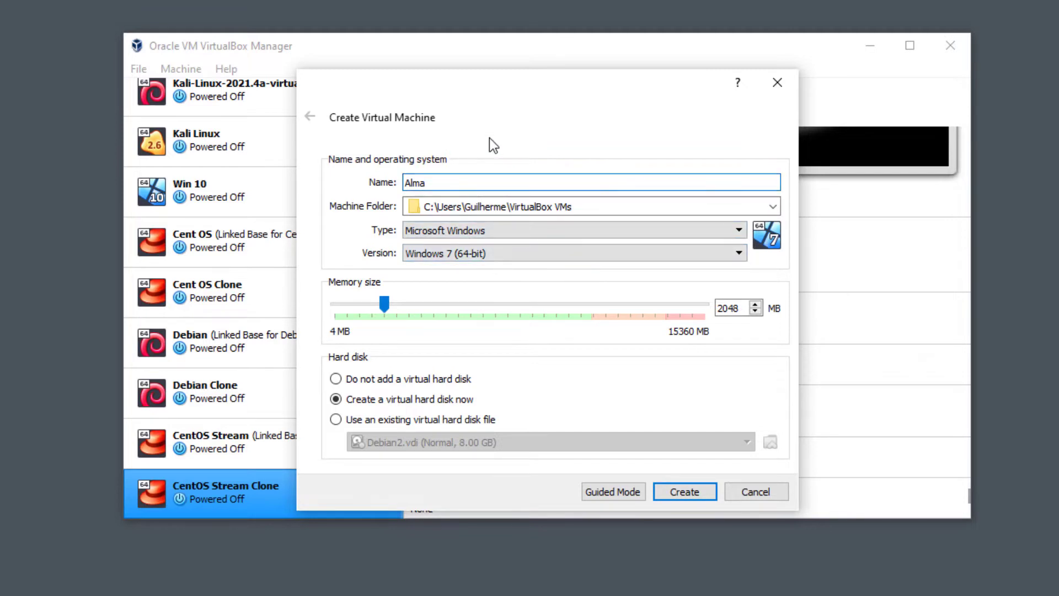
pyautogui.write('Linu')
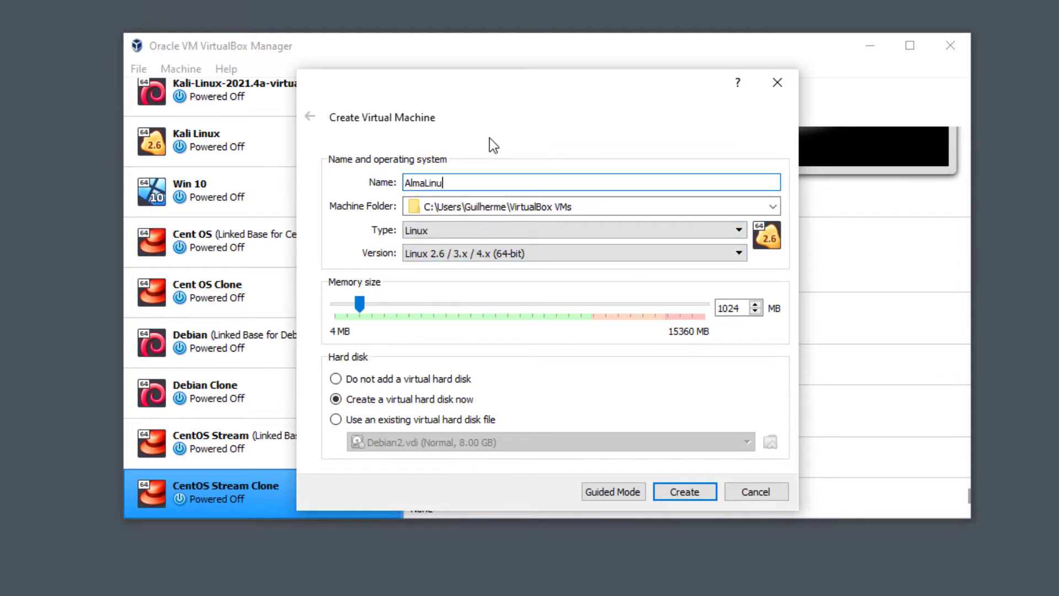
pyautogui.write('x')
# Place the new virtual disk file in E:\VM2\AlmaLinux as AlmaLinux.vdi.
pyautogui.click(686, 490)
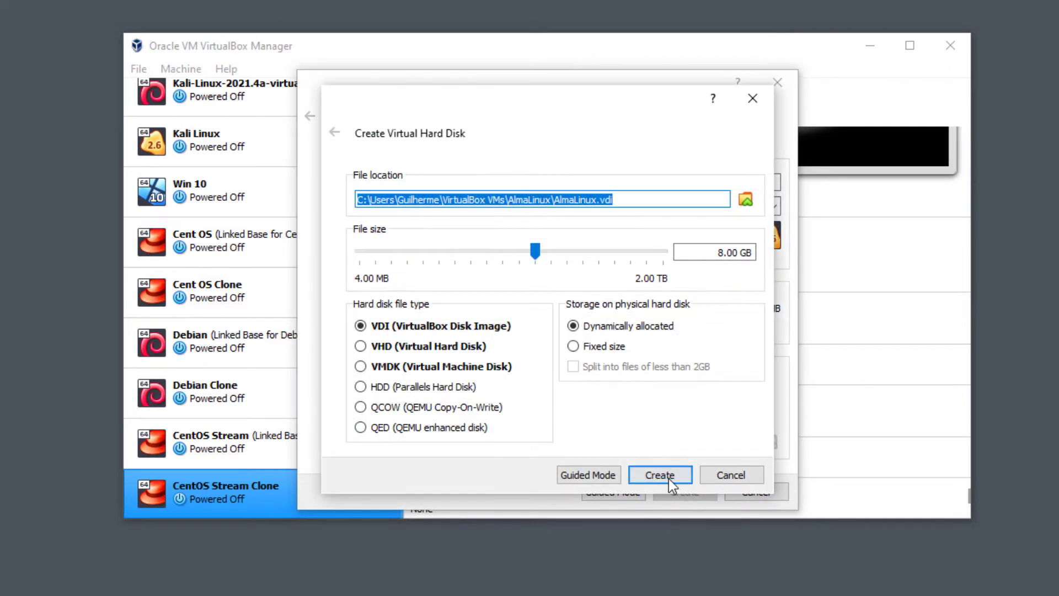
pyautogui.click(744, 200)
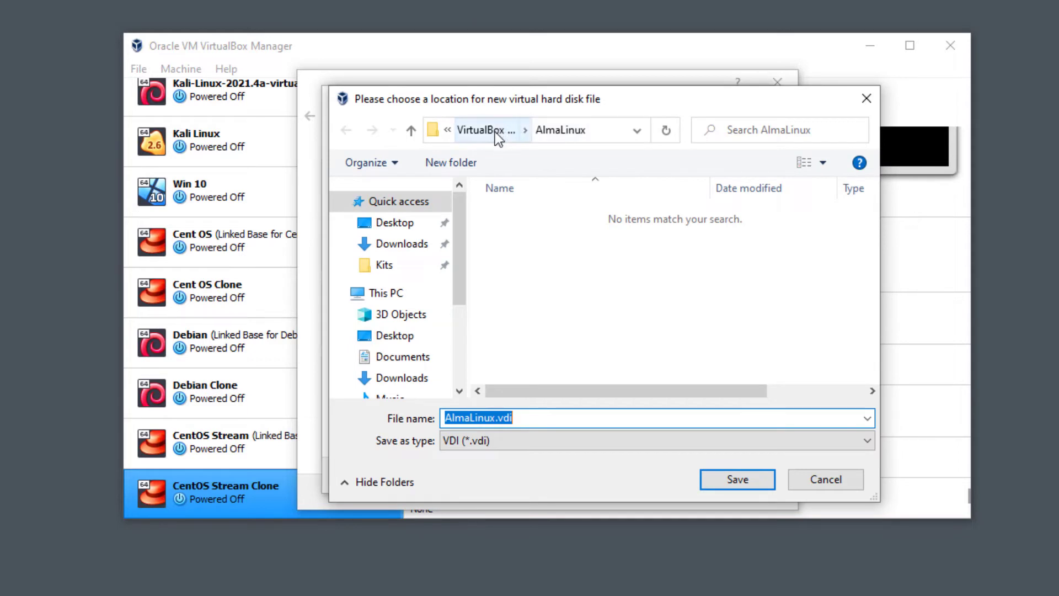
pyautogui.moveTo(464, 294); pyautogui.dragTo(475, 362)
pyautogui.click(440, 342)
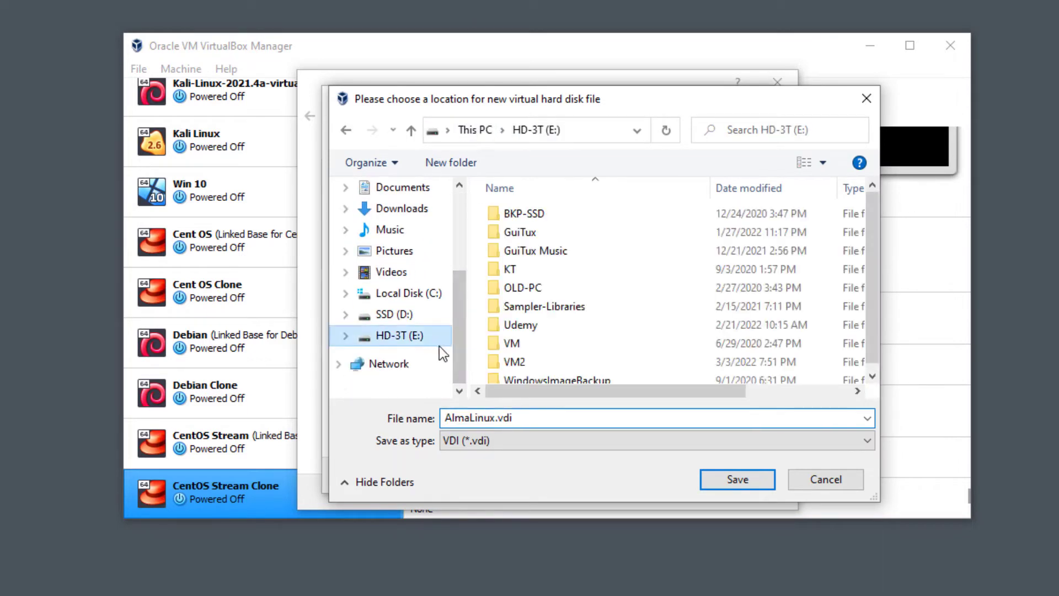
pyautogui.doubleClick(496, 362)
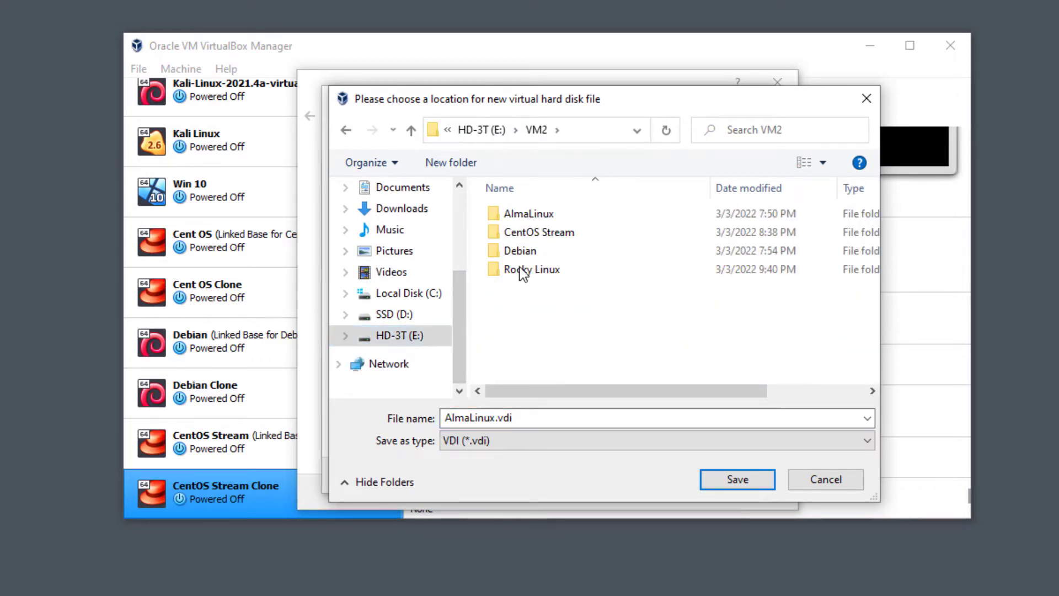
pyautogui.doubleClick(531, 214)
pyautogui.click(723, 476)
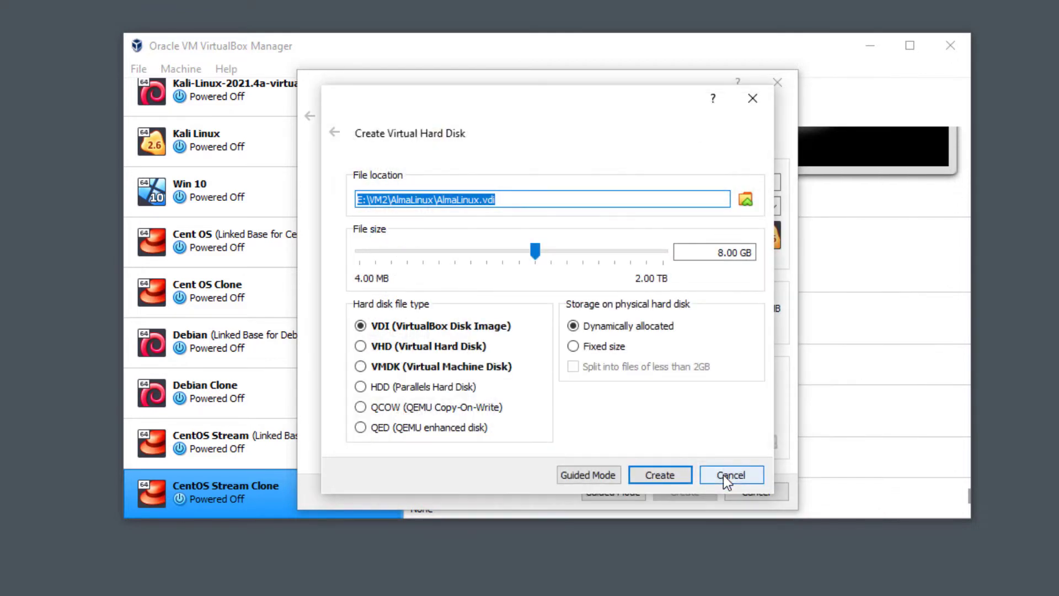
# Change the disk size from 8 to 10 GB and create the machine.
pyautogui.click(723, 252)
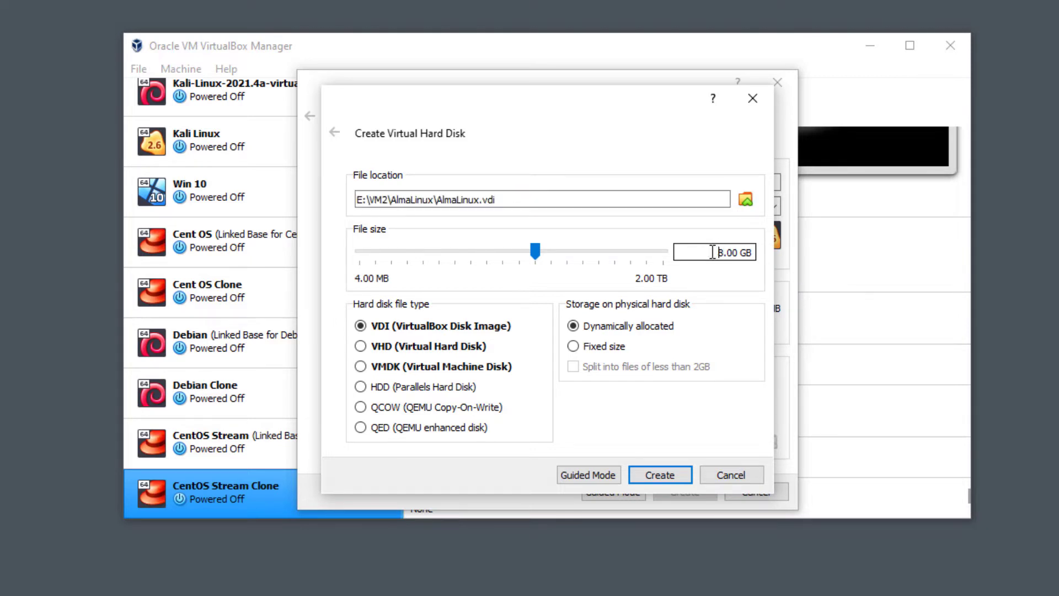
pyautogui.moveTo(717, 252); pyautogui.dragTo(724, 254)
pyautogui.write('10')
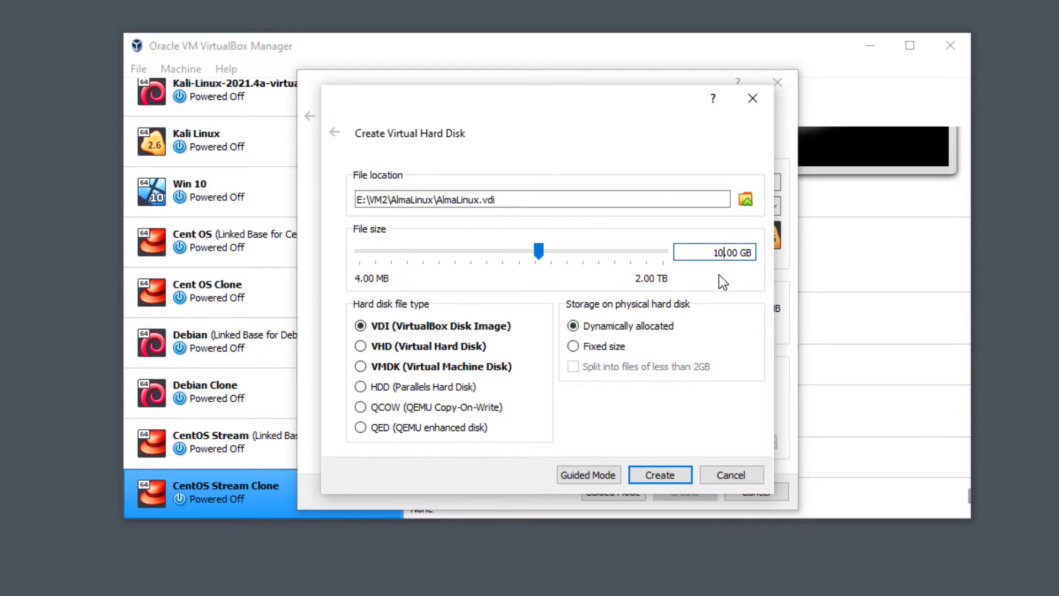
pyautogui.click(671, 481)
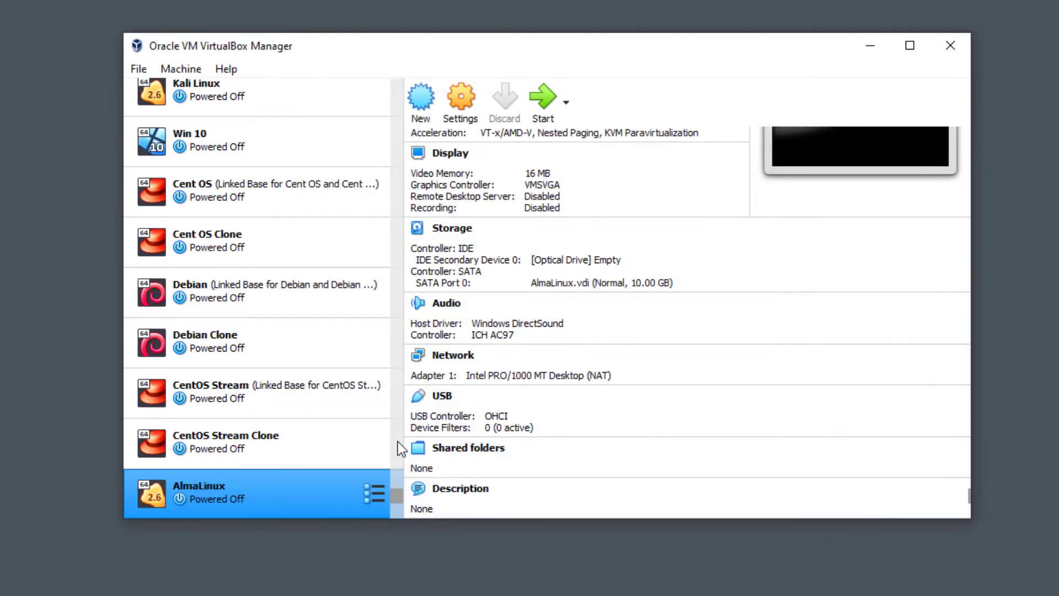
# Start AlmaLinux with AlmaLinux-8.5-x86_64-minimal.iso from Downloads\ISO as the start-up disk.
pyautogui.doubleClick(281, 489)
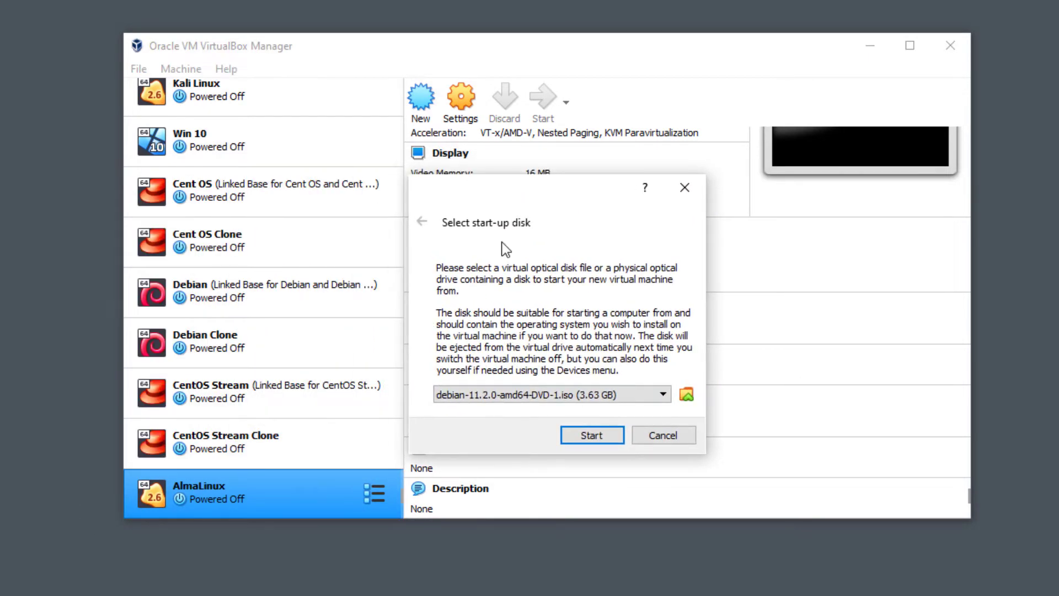
pyautogui.click(686, 394)
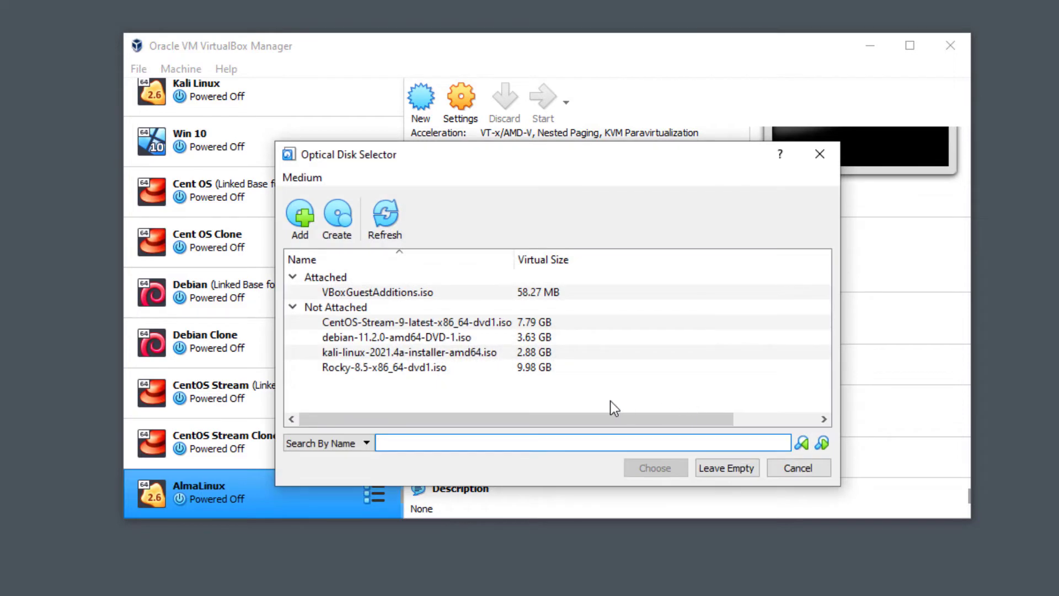
pyautogui.click(301, 220)
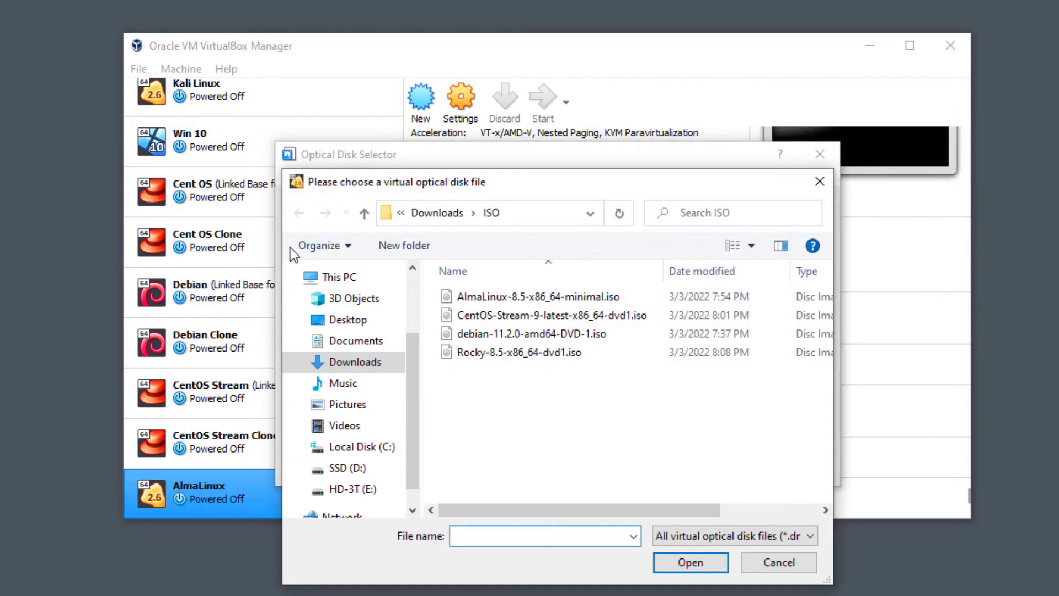
pyautogui.doubleClick(521, 296)
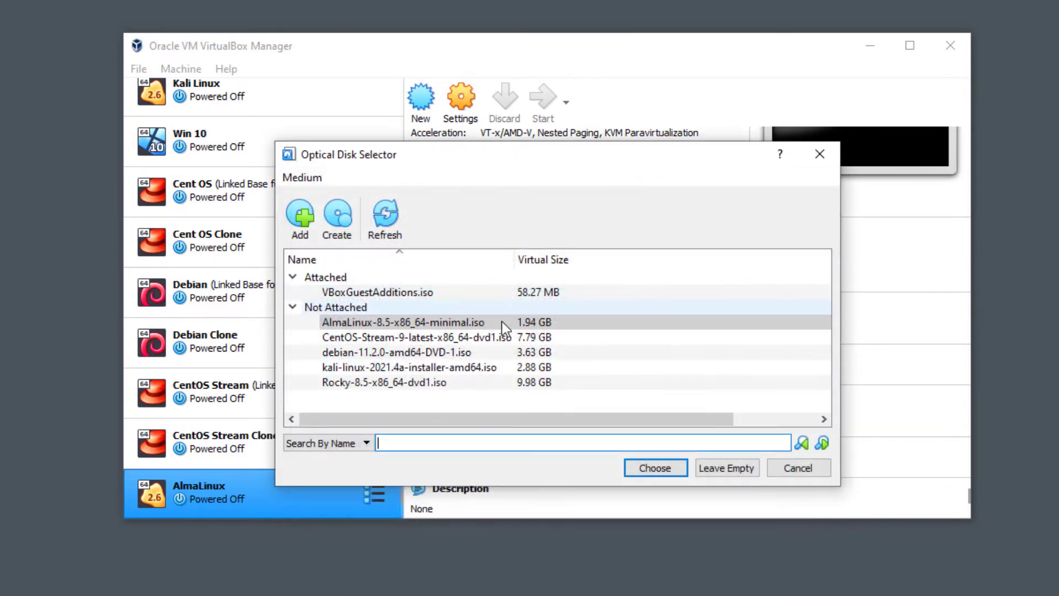
pyautogui.click(667, 463)
pyautogui.click(642, 433)
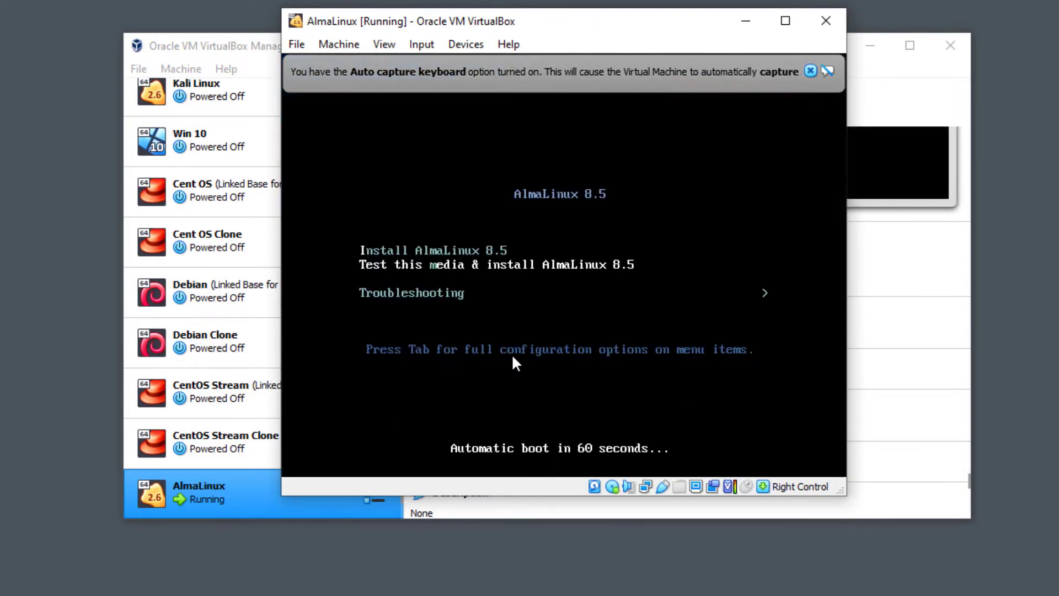
# Launch 'Install AlmaLinux 8.5' from the boot menu and continue with English (United States).
pyautogui.click(810, 70)
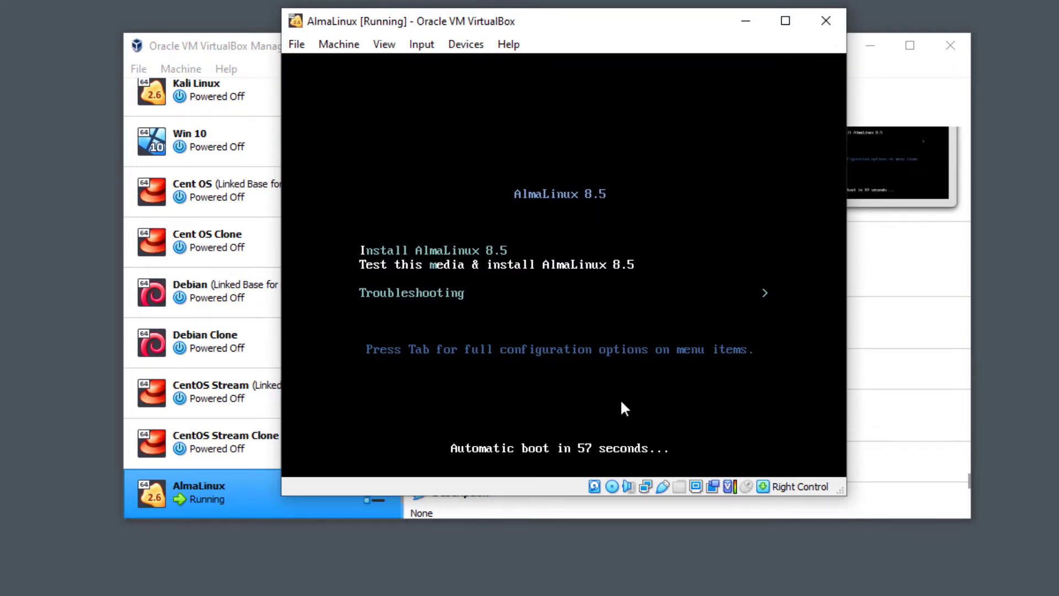
pyautogui.press('Up')
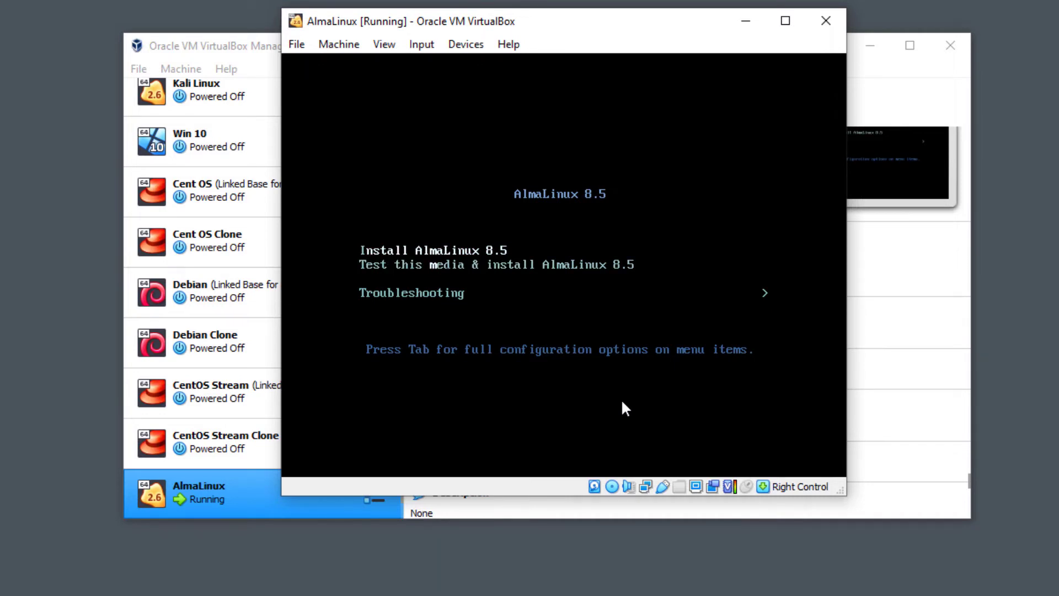
pyautogui.press('Return')
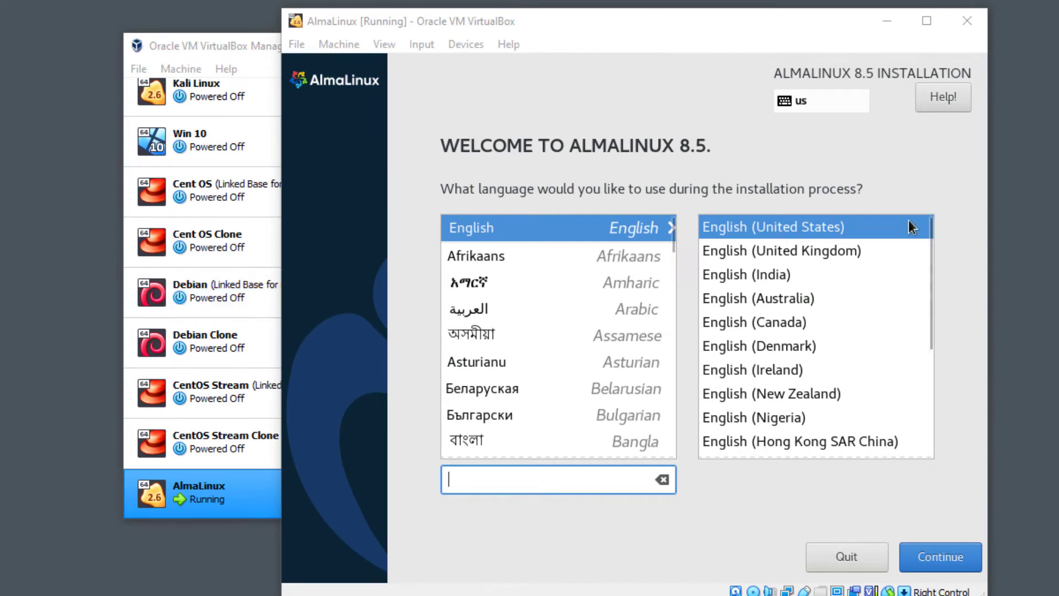
pyautogui.click(642, 107)
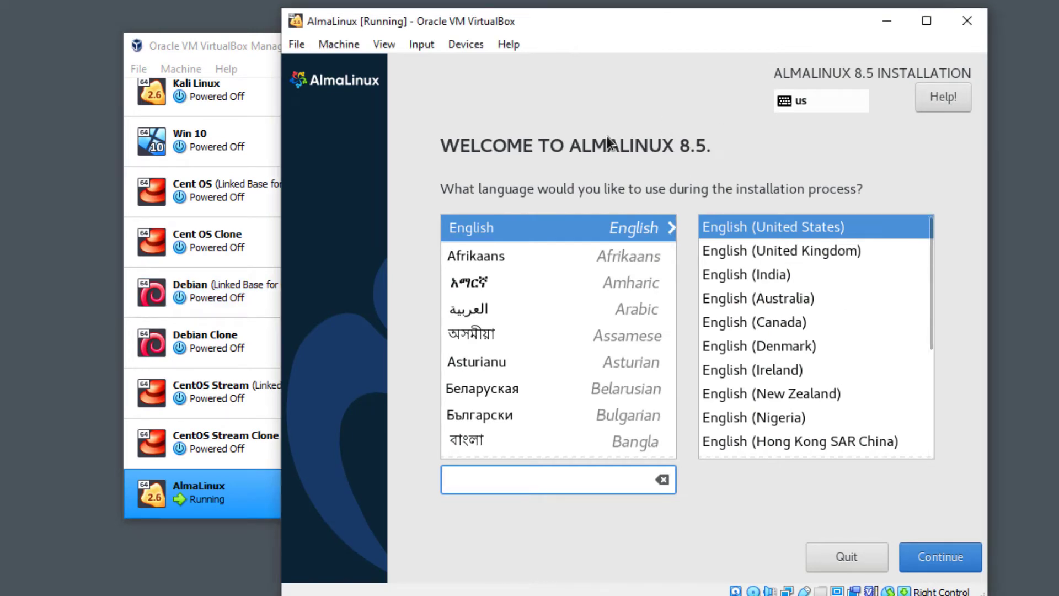
pyautogui.moveTo(553, 19); pyautogui.dragTo(508, 15)
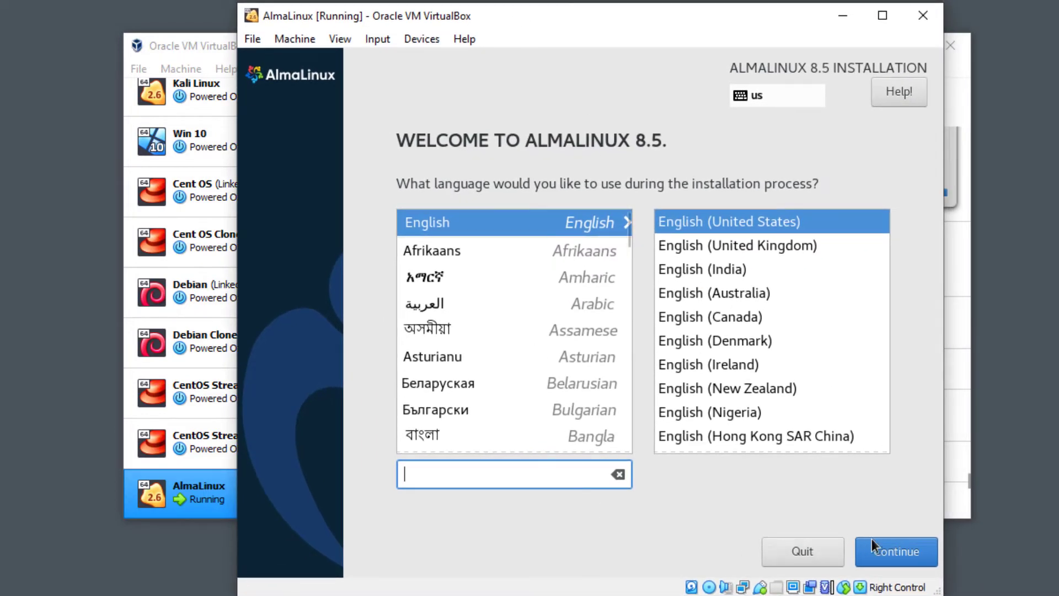
pyautogui.click(891, 550)
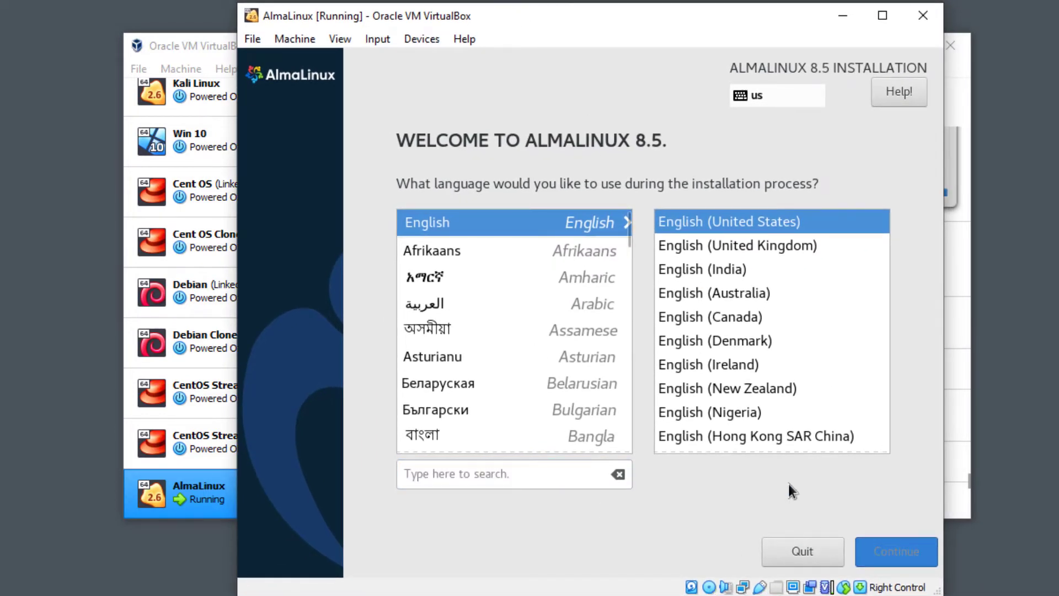
# Switch Ethernet on and apply almalinux.local as the host name.
pyautogui.click(873, 326)
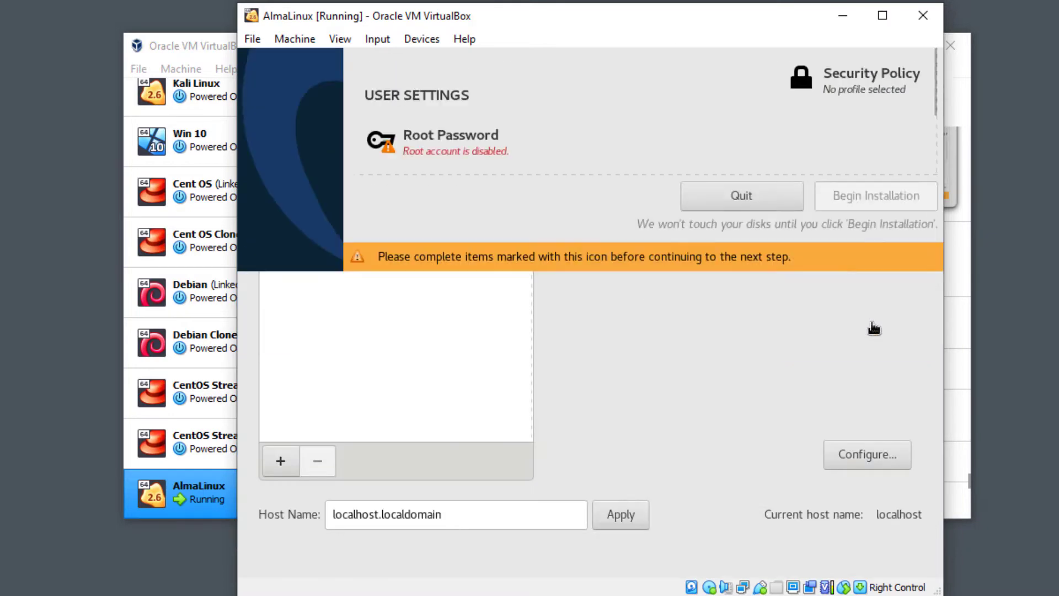
pyautogui.click(862, 158)
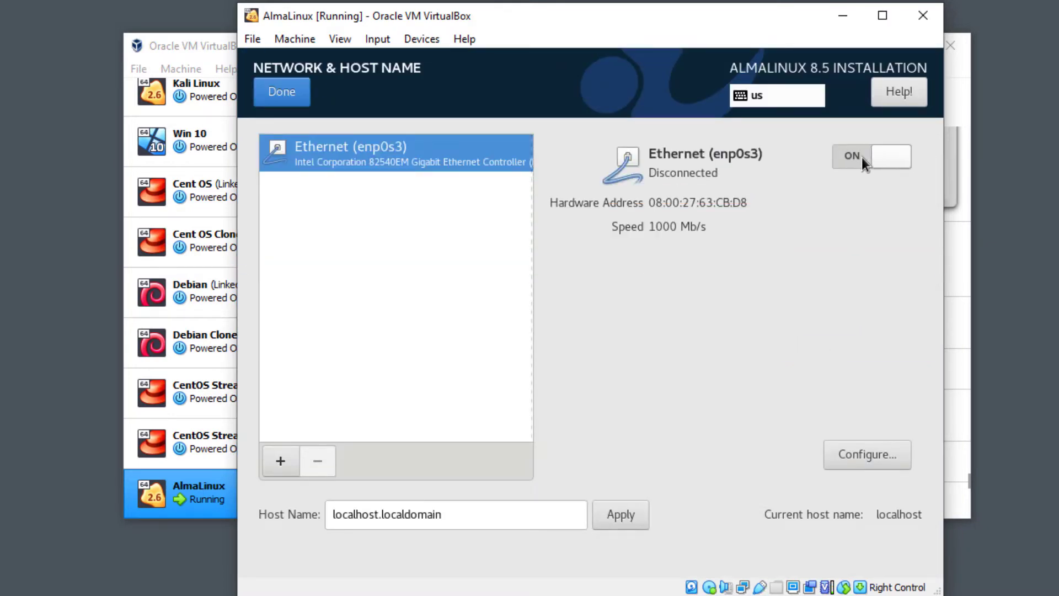
pyautogui.click(486, 514)
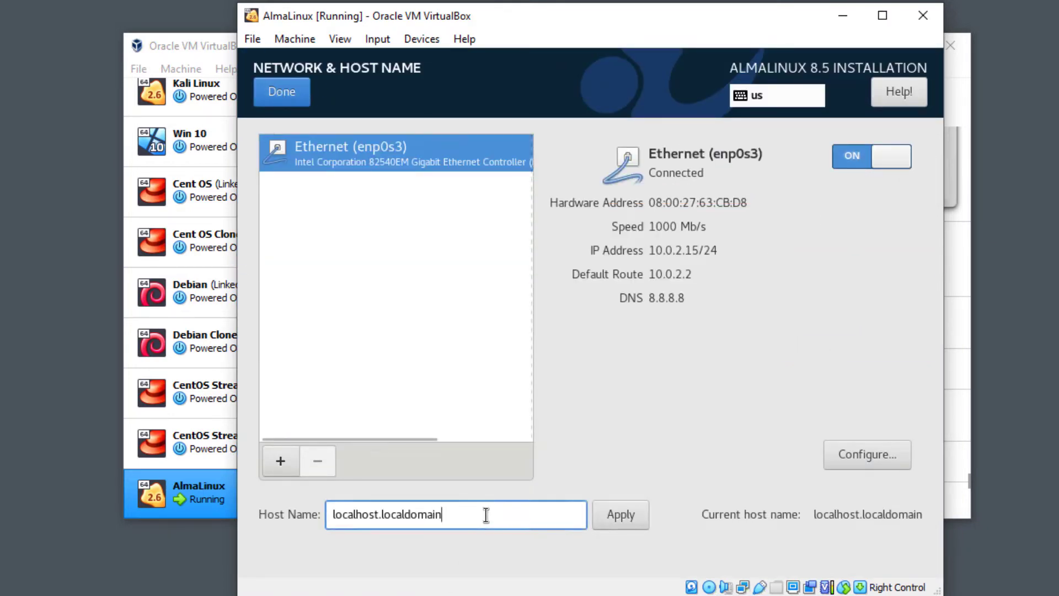
pyautogui.hotkey('ctrl', 'a')
pyautogui.write('al')
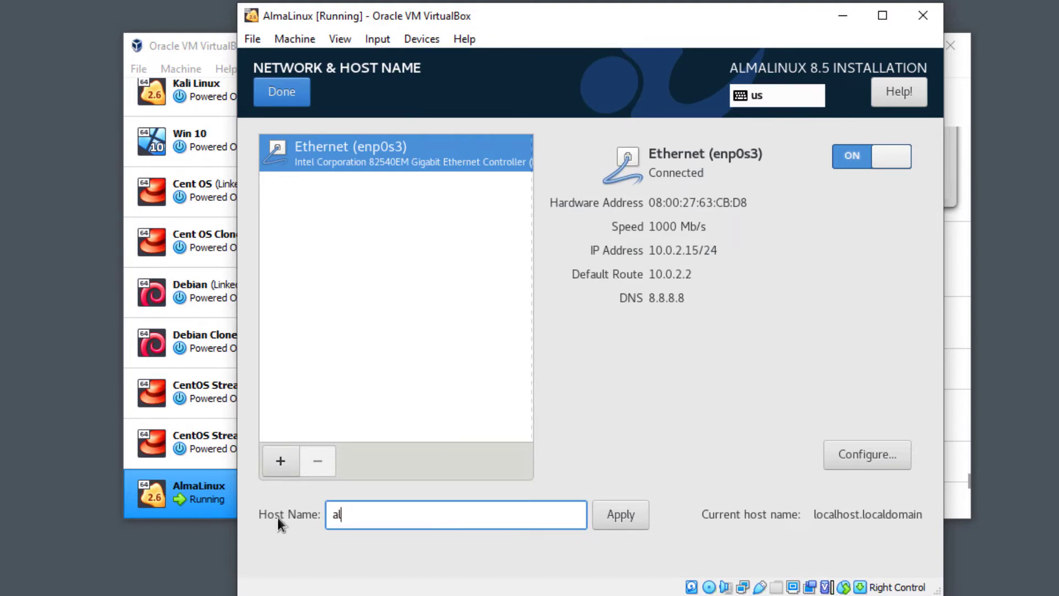
pyautogui.write('malinux.local')
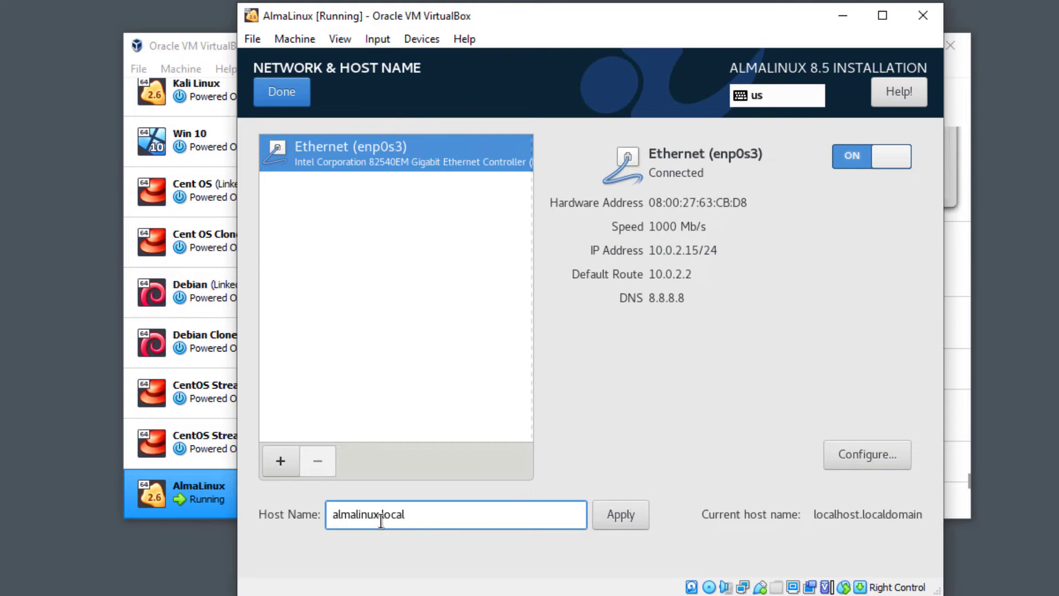
pyautogui.click(601, 521)
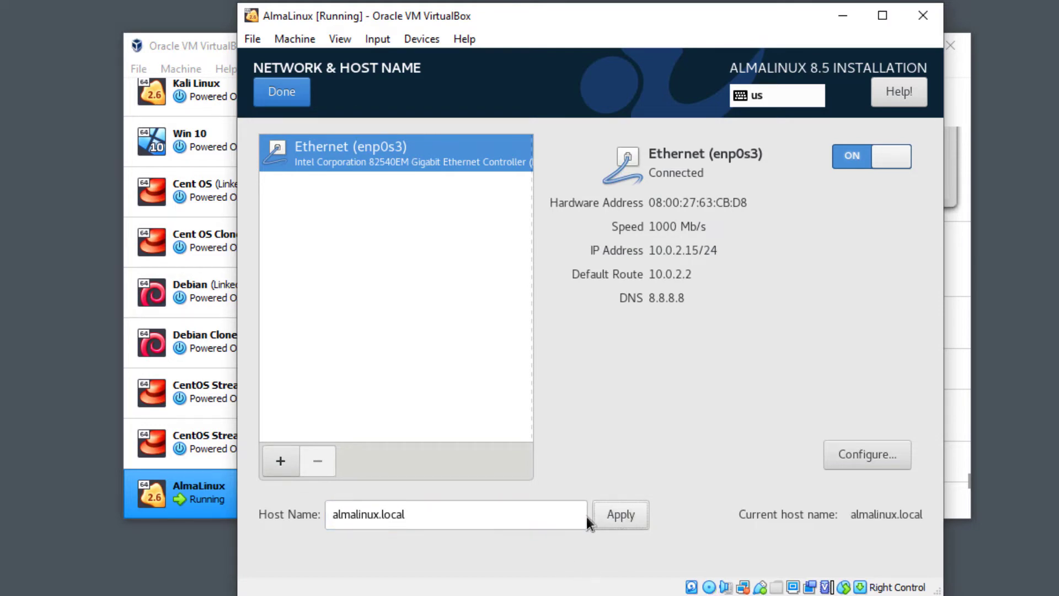
pyautogui.click(288, 103)
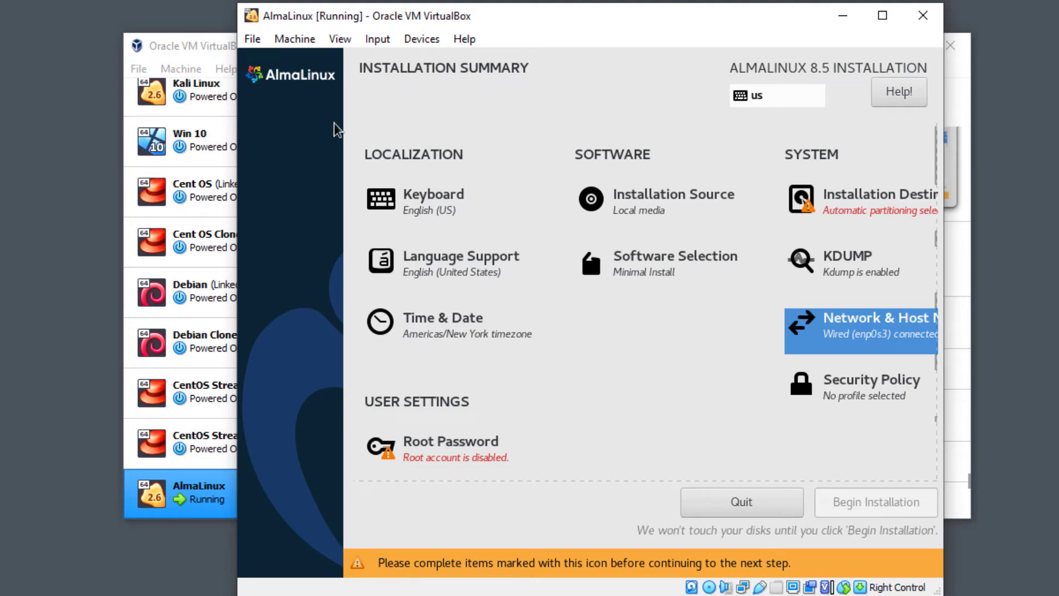
# Choose Sao_Paulo as the city in Time & Date, then go to Root Password.
pyautogui.click(462, 333)
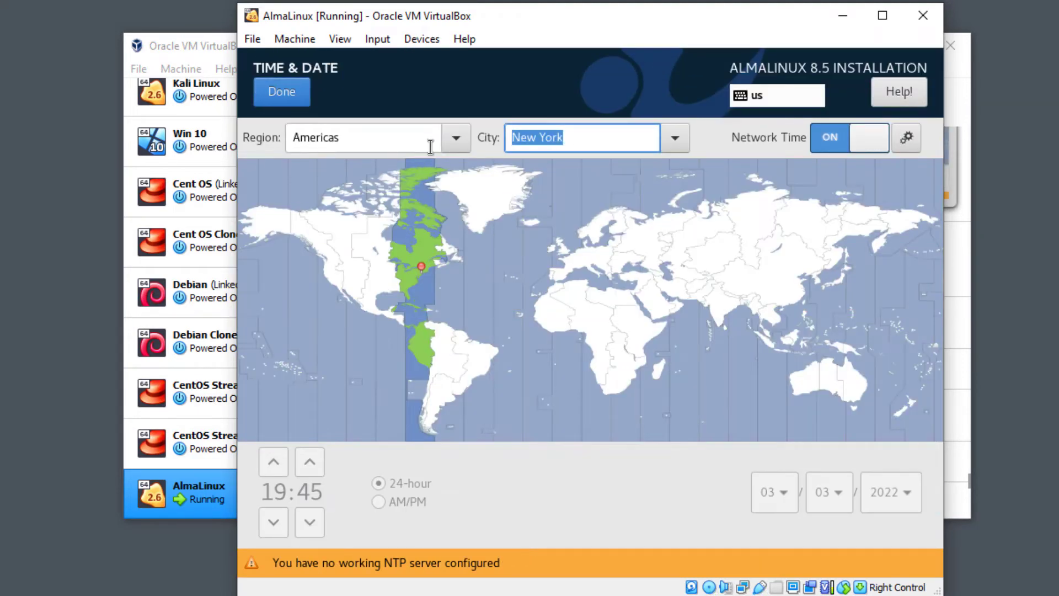
pyautogui.write('sao')
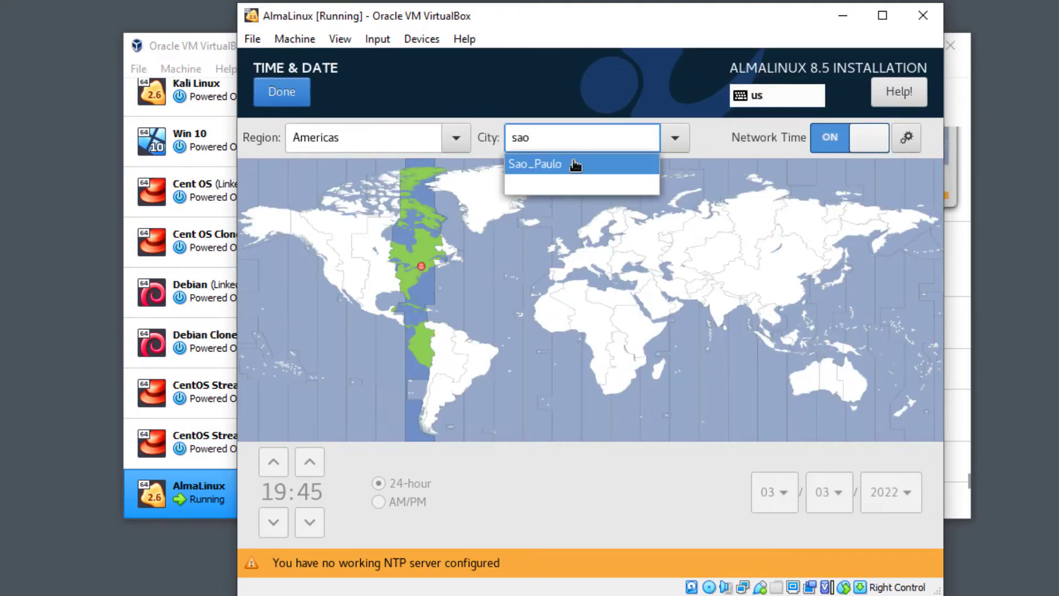
pyautogui.click(575, 164)
pyautogui.click(281, 97)
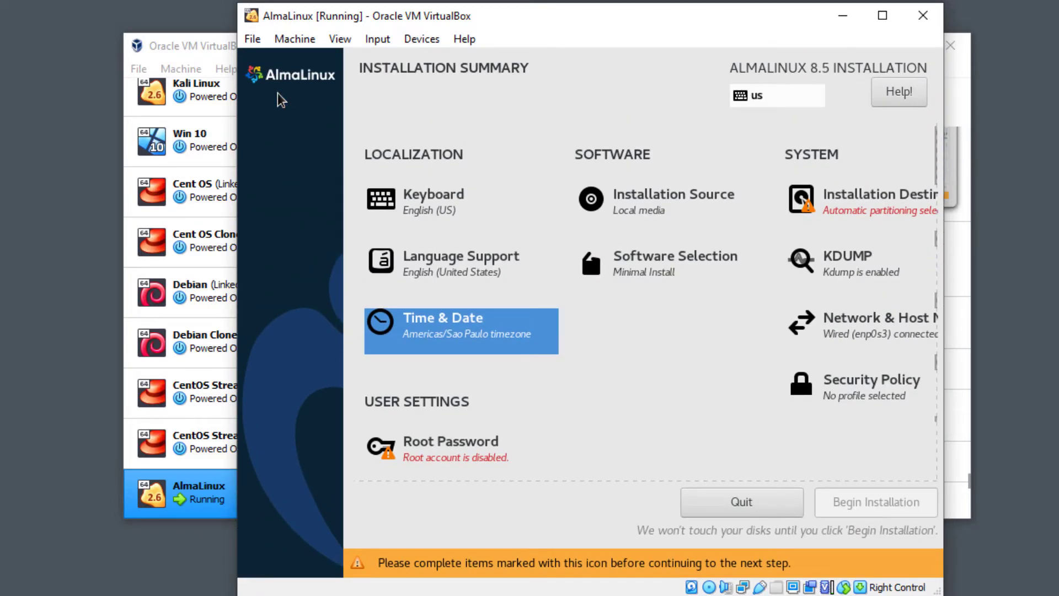
pyautogui.click(444, 442)
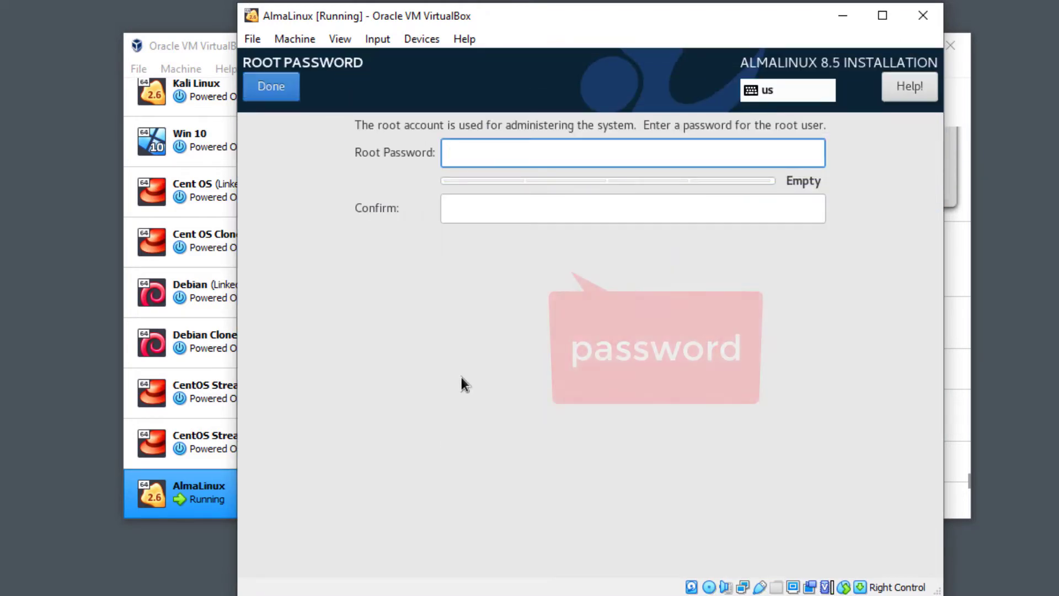
# Enter and confirm the root password, accepting the weak-password warning.
pyautogui.write('password')
pyautogui.press('Tab')
pyautogui.write('p')
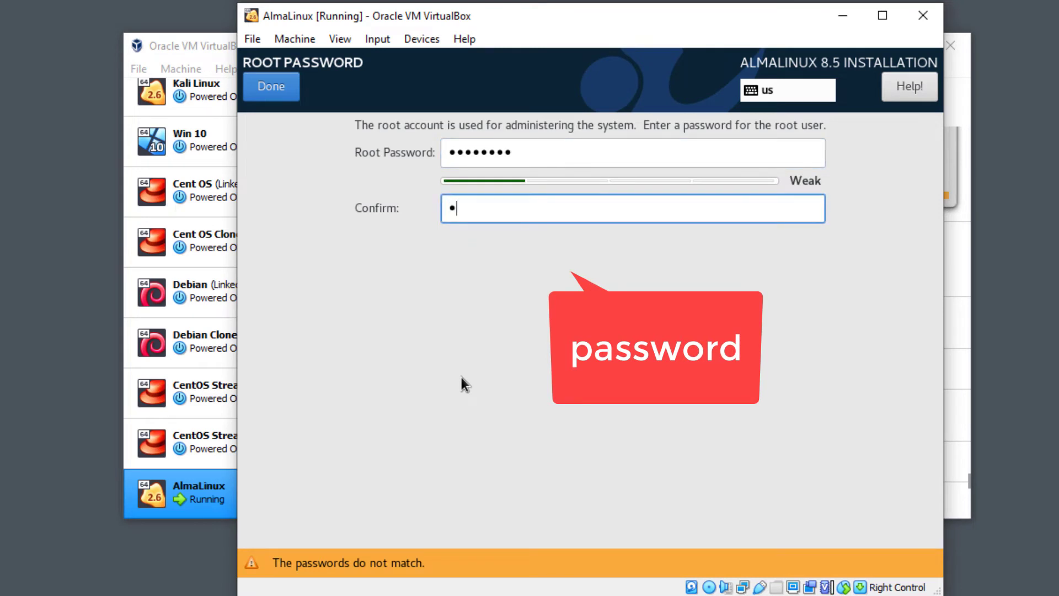
pyautogui.write('assword')
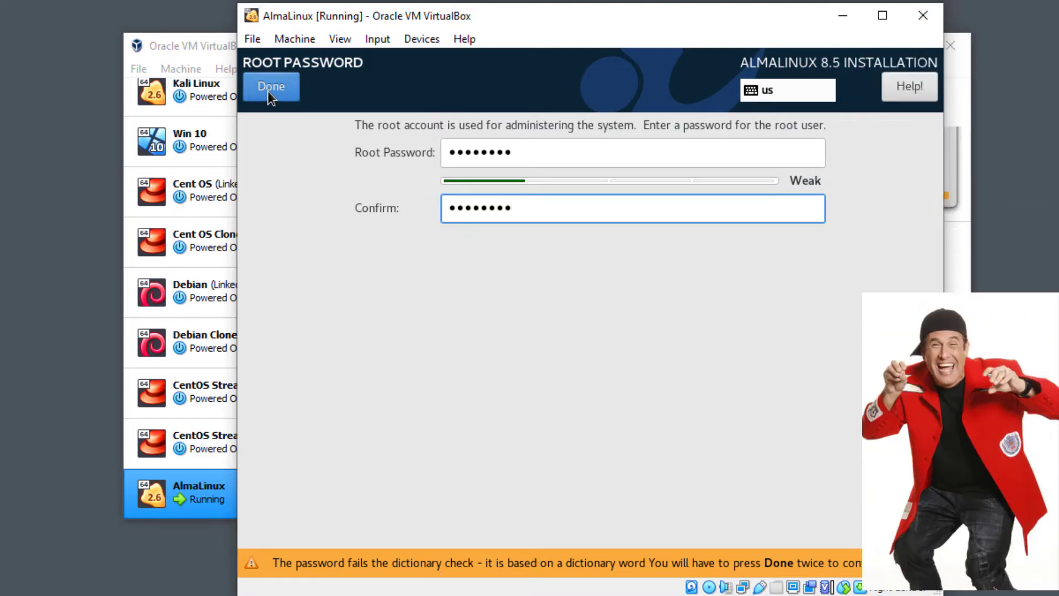
pyautogui.click(267, 91)
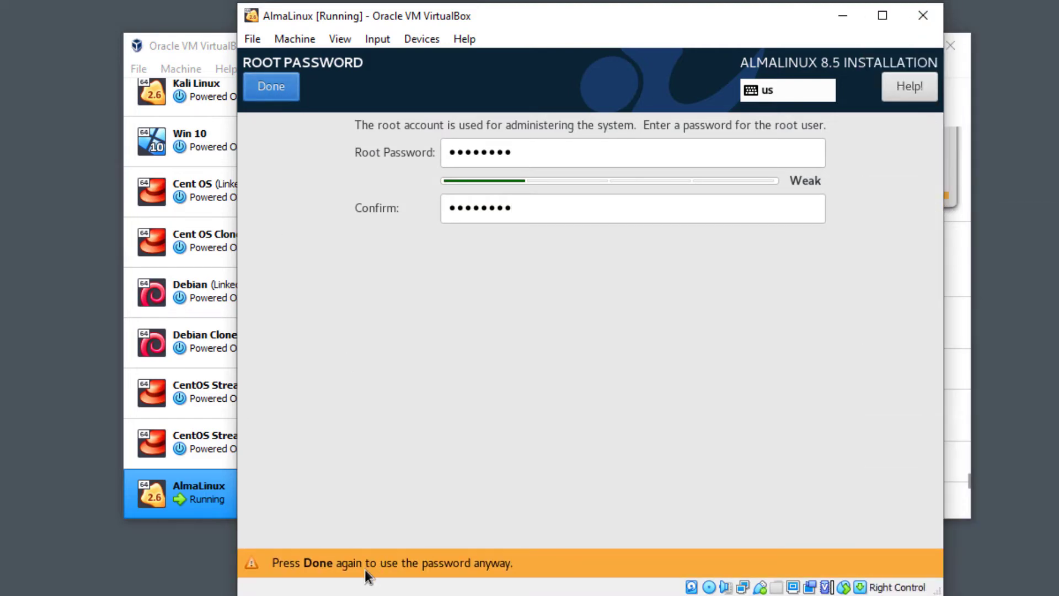
pyautogui.click(280, 87)
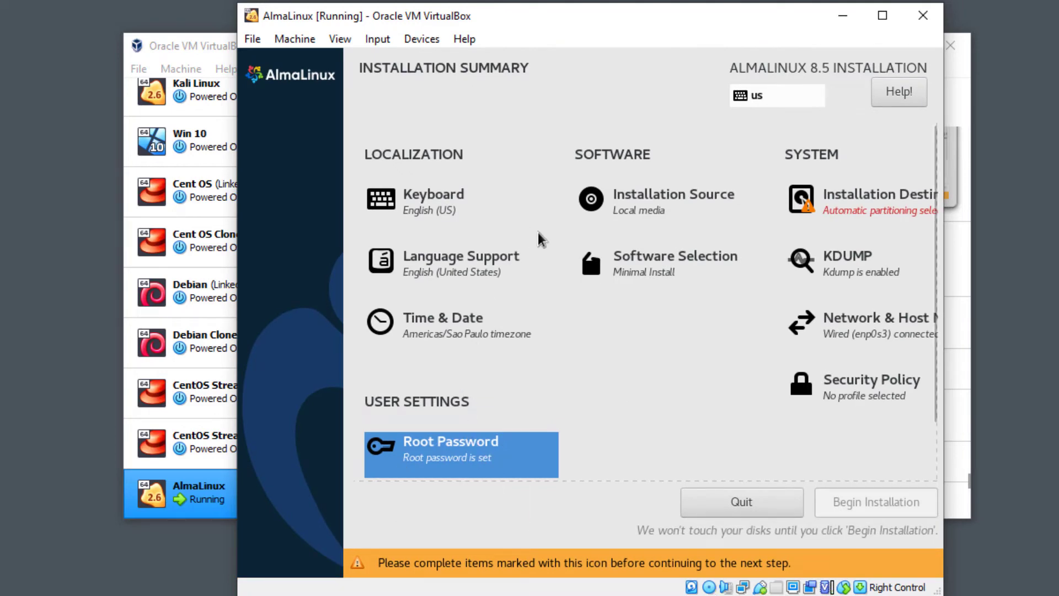
# Choose Minimal Install with the Security Tools and System Tools add-ons, and confirm the software selection.
pyautogui.click(654, 267)
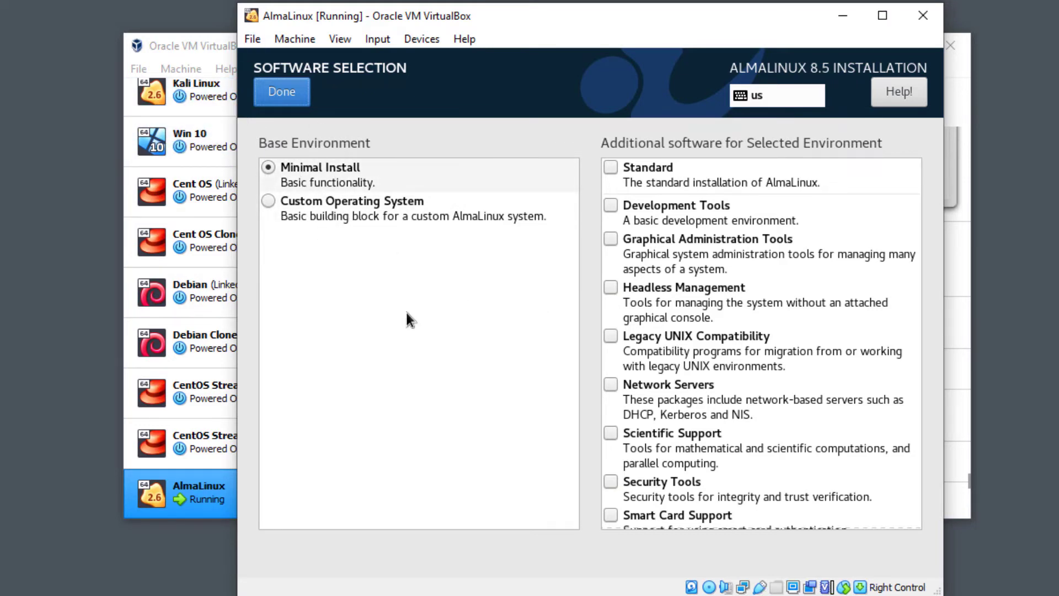
pyautogui.click(619, 167)
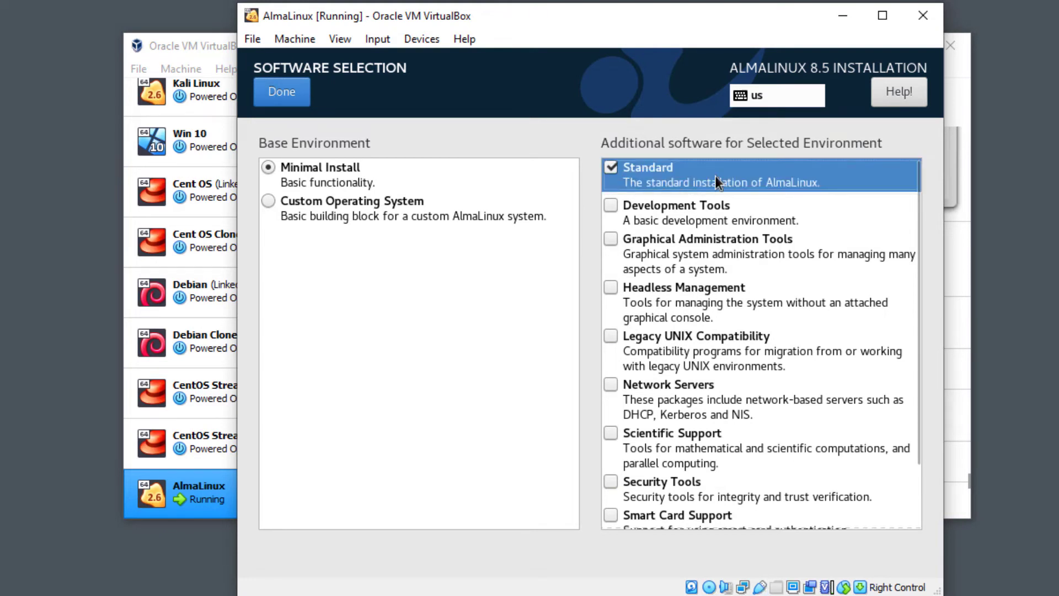
pyautogui.scroll(-2, 764, 348)
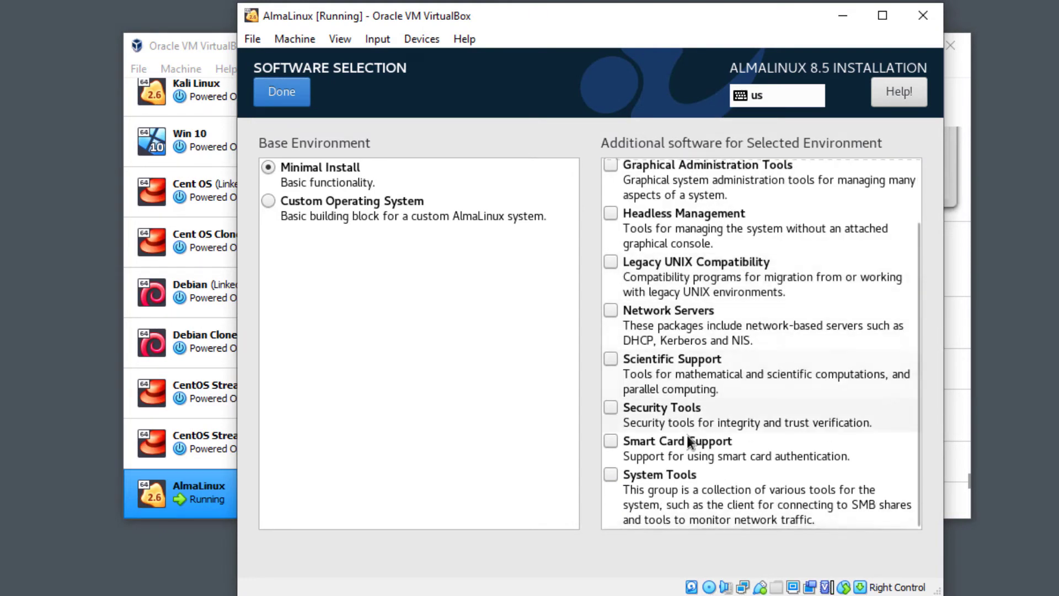
pyautogui.click(610, 406)
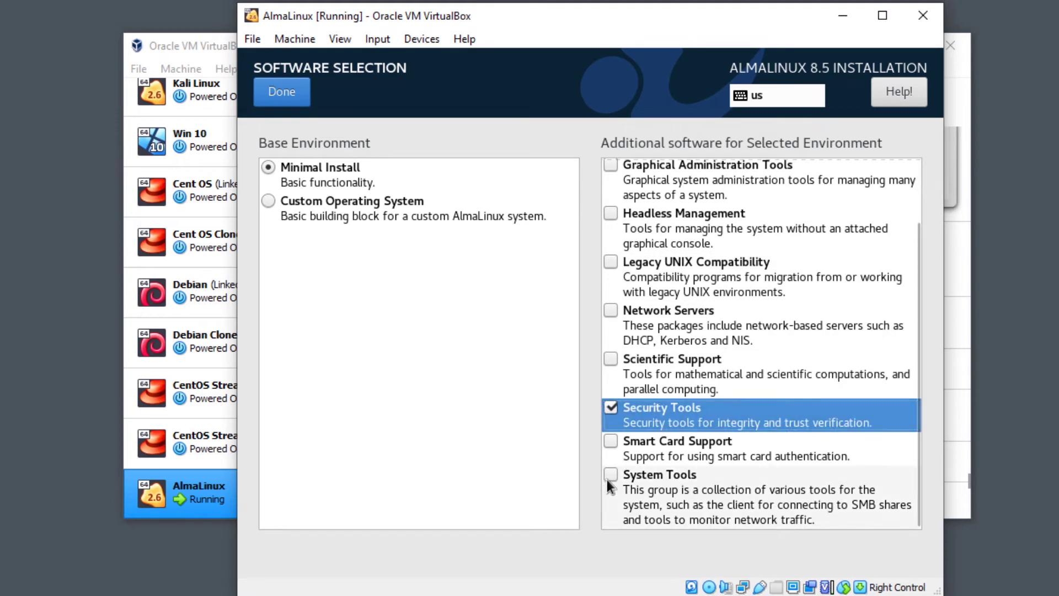
pyautogui.click(611, 476)
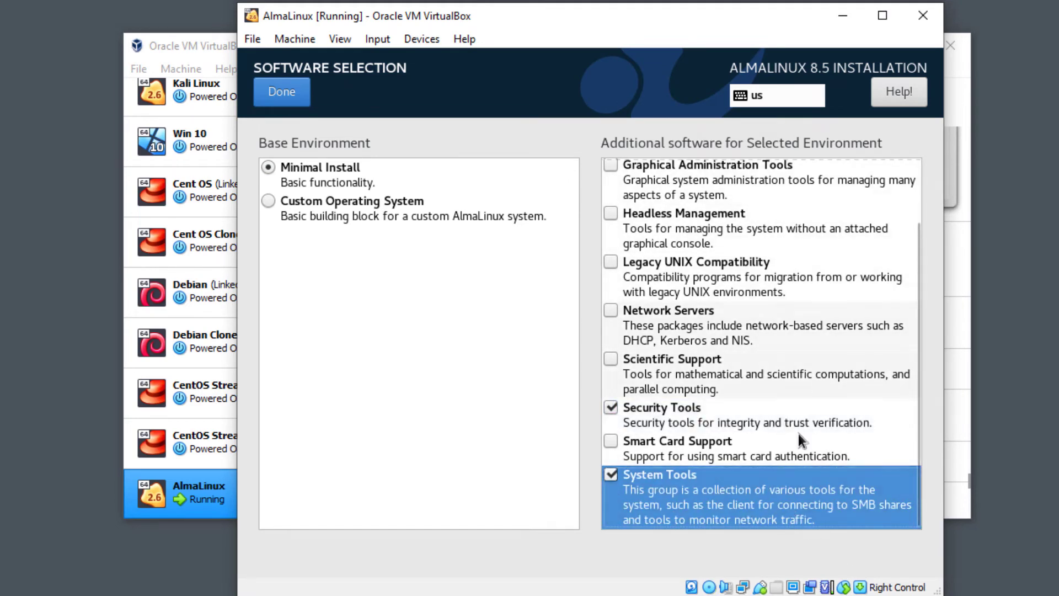
pyautogui.click(287, 92)
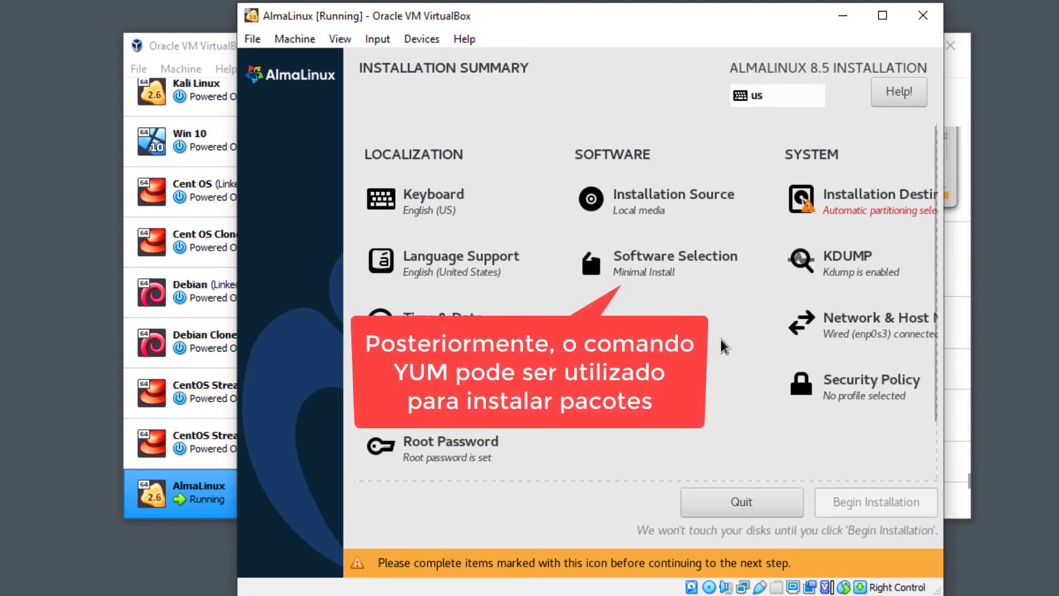
# Accept automatic partitioning on the ATA VBOX HARDDISK and begin the AlmaLinux installation.
pyautogui.click(867, 215)
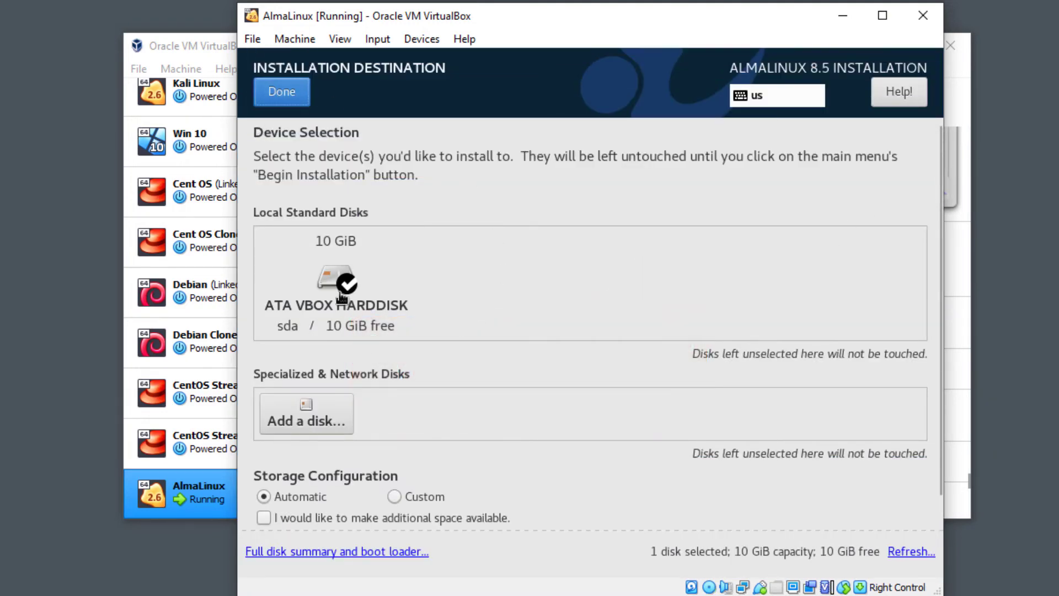
pyautogui.click(283, 94)
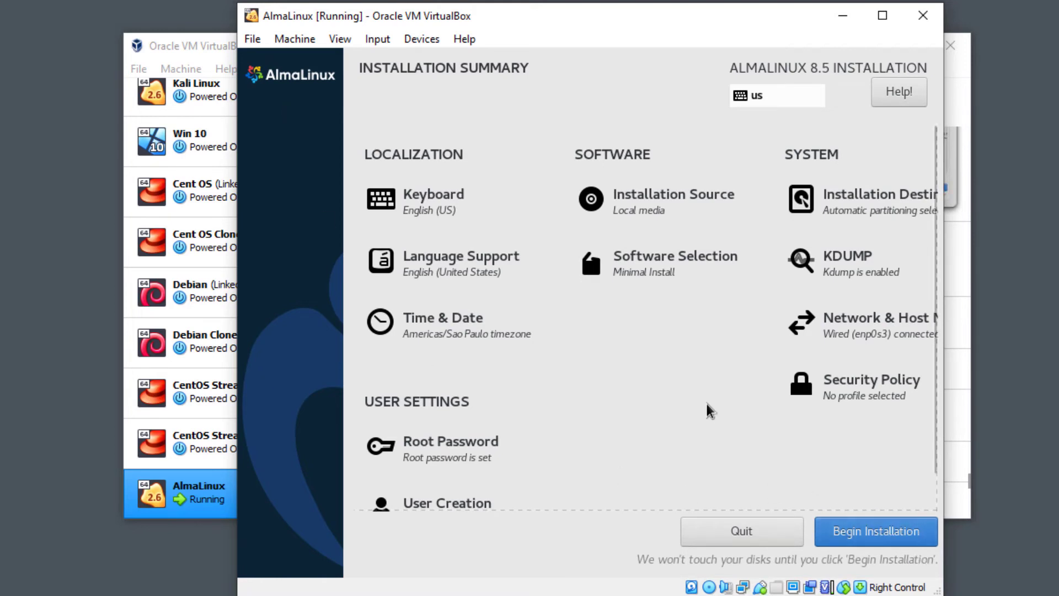
pyautogui.scroll(-1, 707, 408)
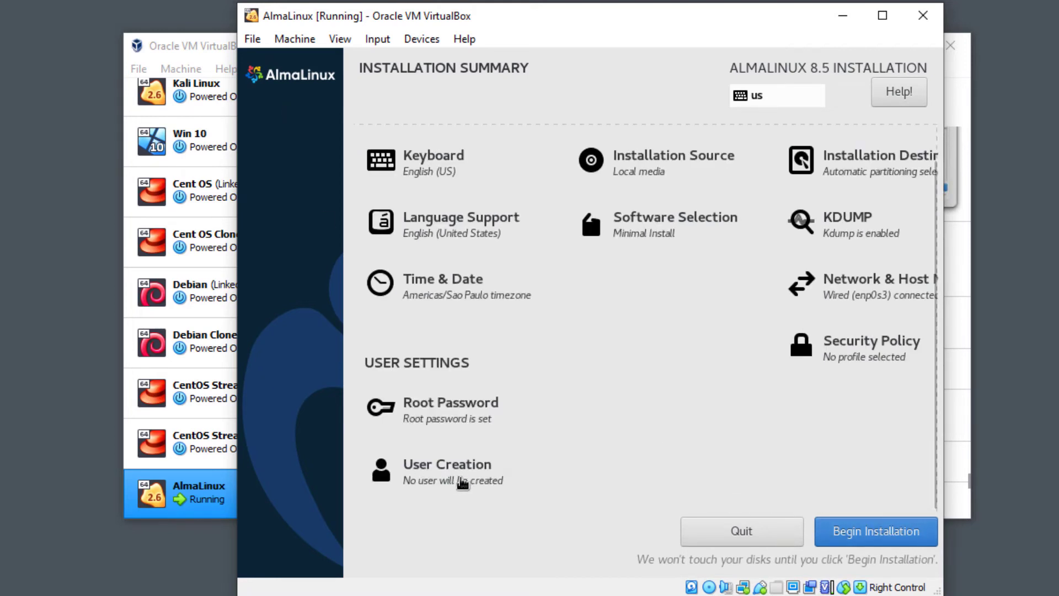
pyautogui.scroll(1, 597, 475)
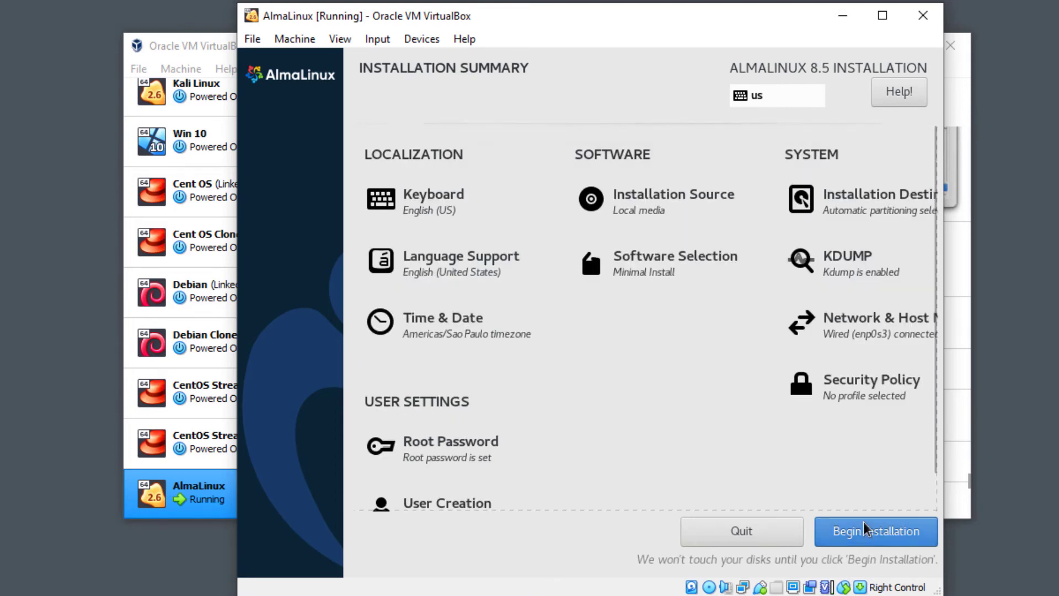
pyautogui.click(871, 533)
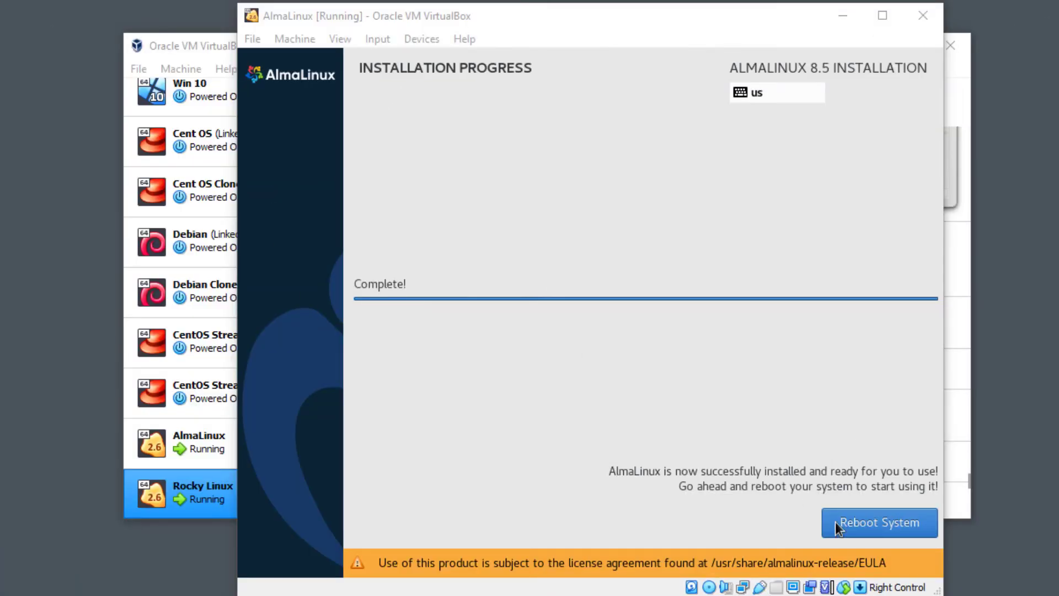
# Reboot the VM from the completed Installation Progress screen.
pyautogui.click(878, 521)
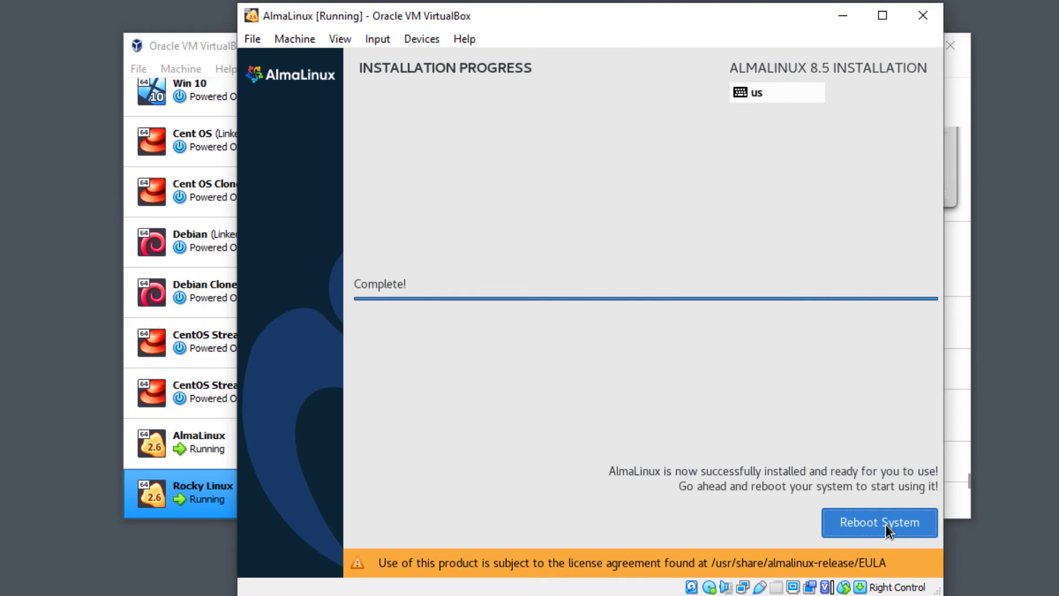
pyautogui.click(885, 524)
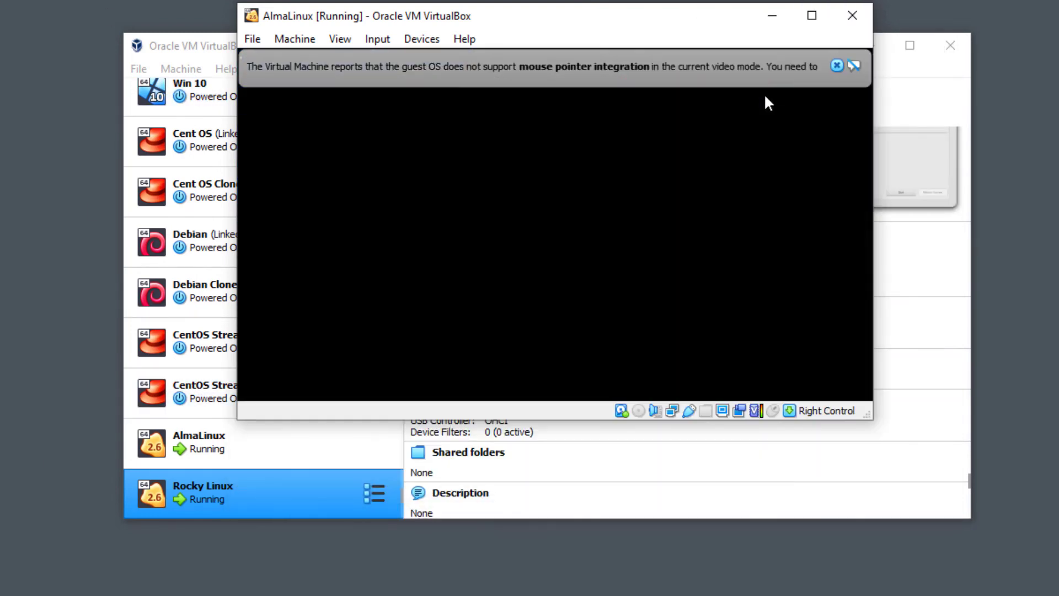
# Dismiss the mouse integration notices and boot the default AlmaLinux kernel from GRUB.
pyautogui.click(837, 67)
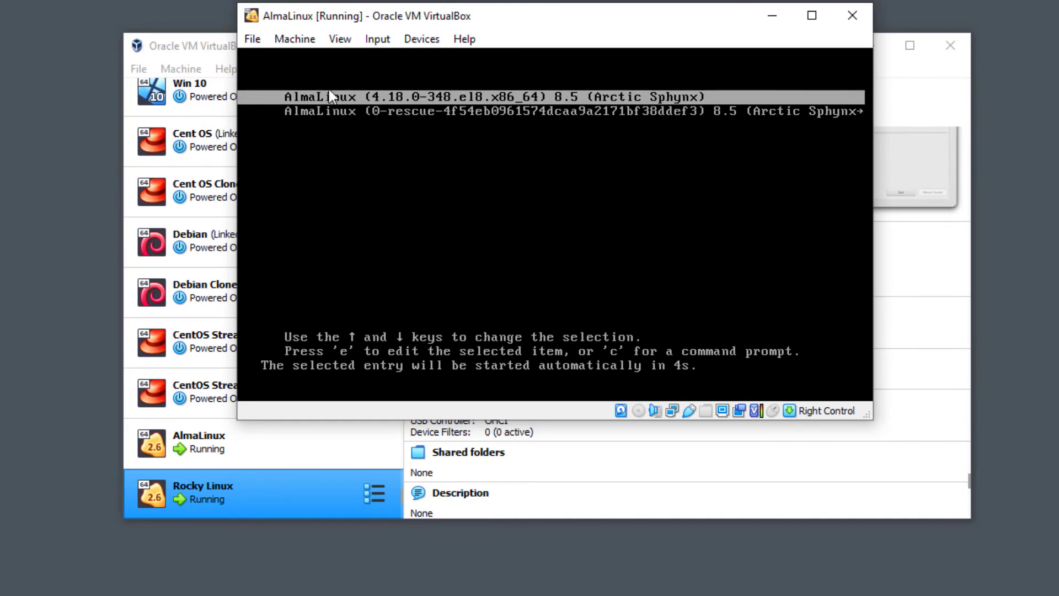
pyautogui.press('Return')
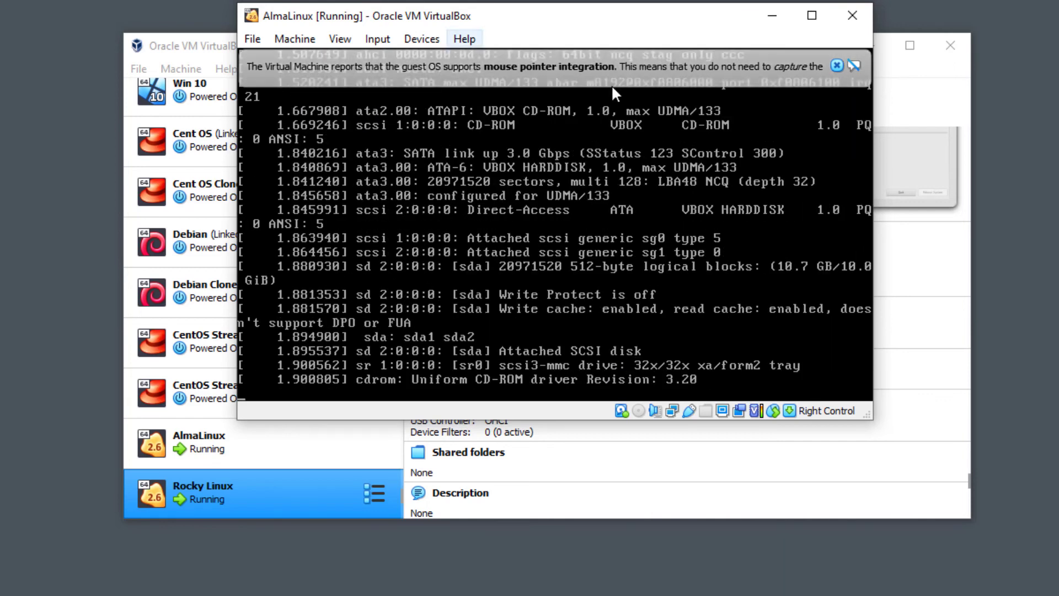
pyautogui.click(836, 64)
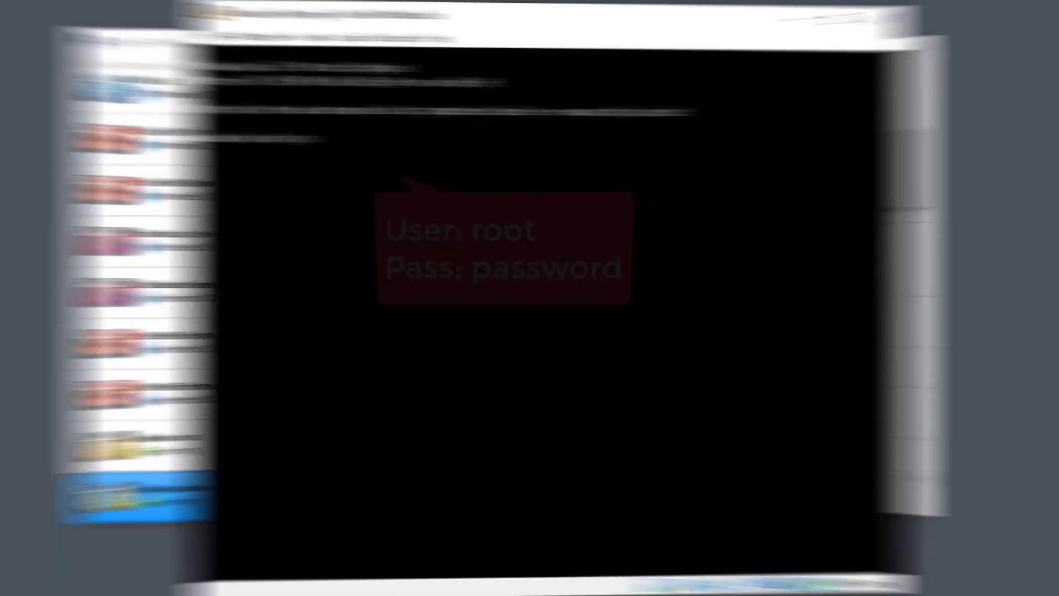
# Log in as root with the account password and shut the system down with init 0.
pyautogui.write('root')
pyautogui.press('Return')
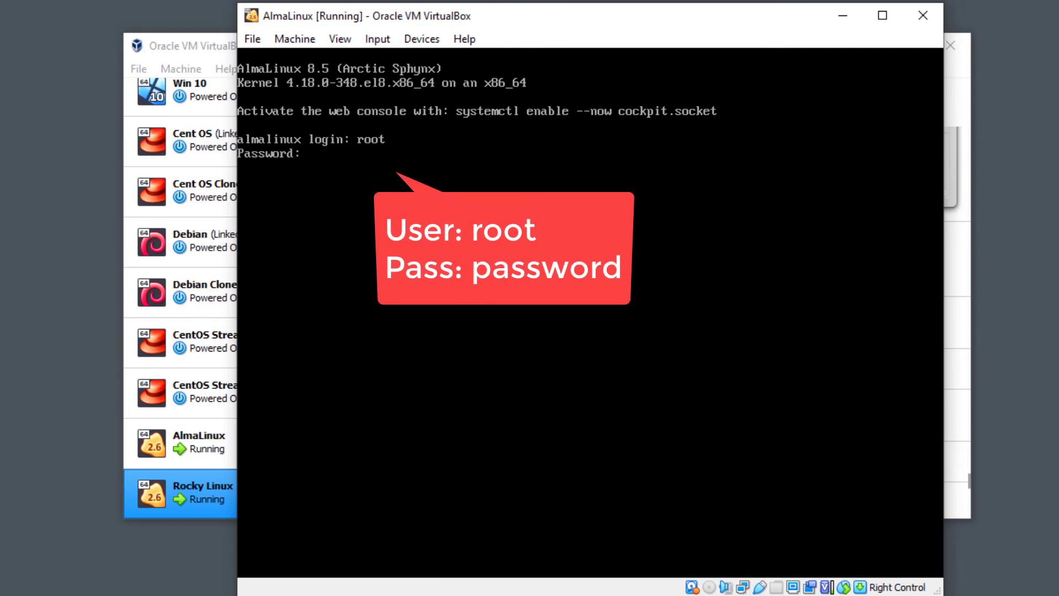
pyautogui.write('password')
pyautogui.press('Return')
pyautogui.press('Return')
pyautogui.press('Return')
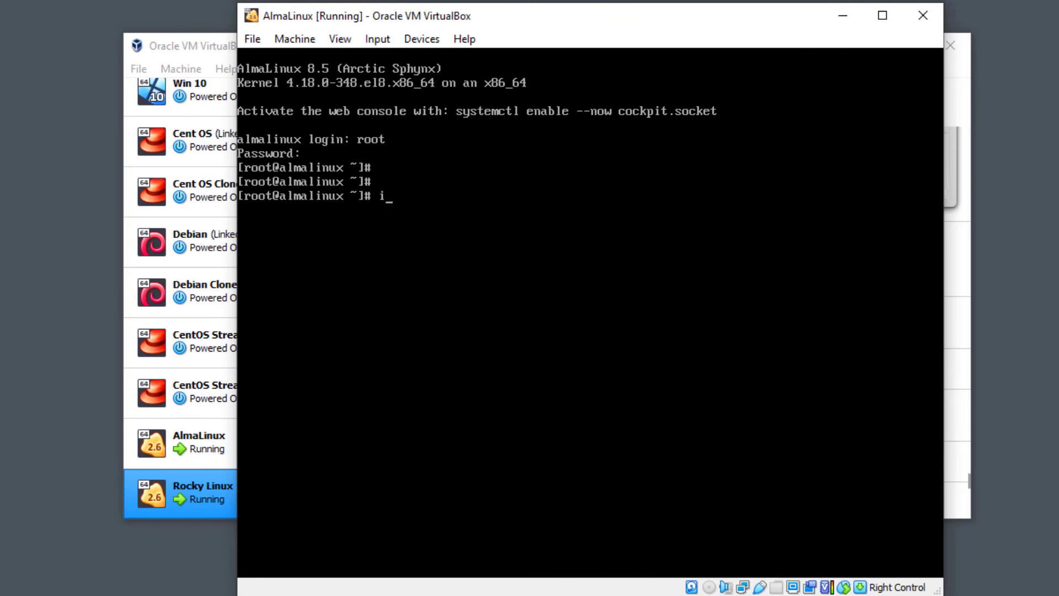
pyautogui.write('init 0')
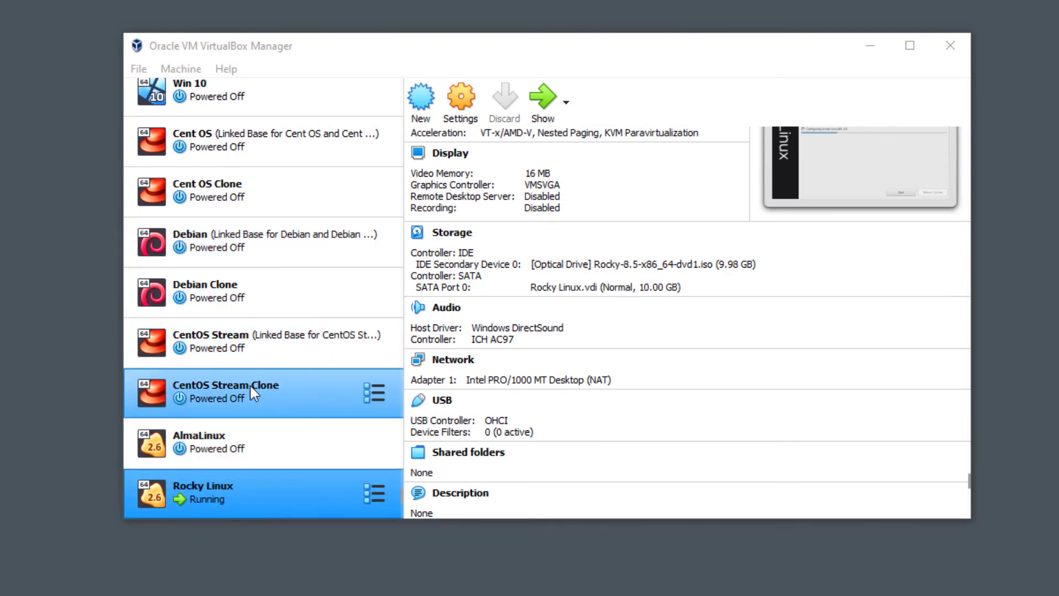
# Make a linked clone of AlmaLinux that generates new MAC addresses for all network adapters.
pyautogui.click(256, 435)
pyautogui.rightClick(256, 436)
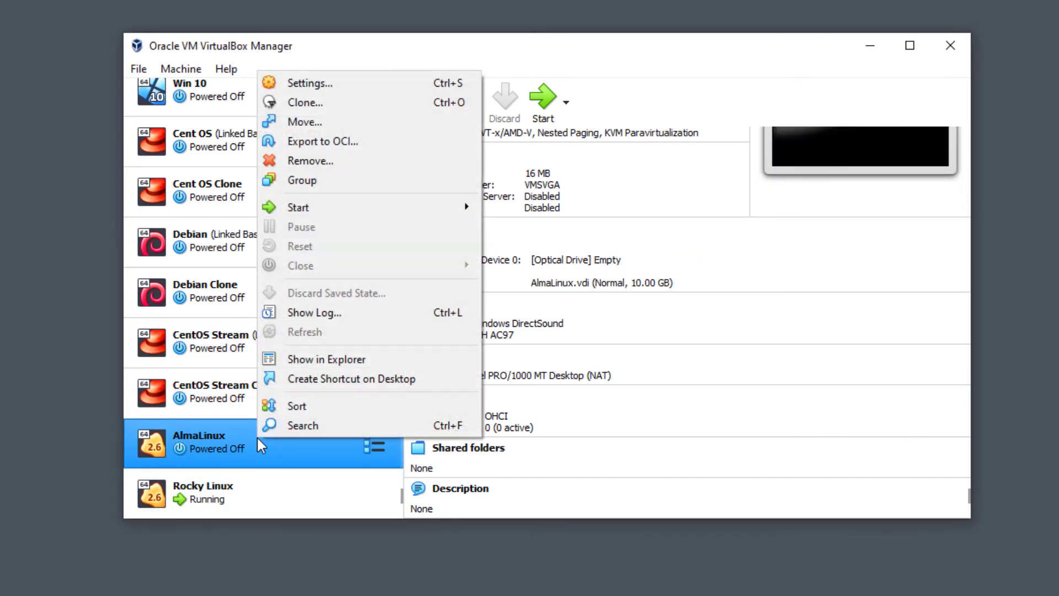
pyautogui.click(413, 102)
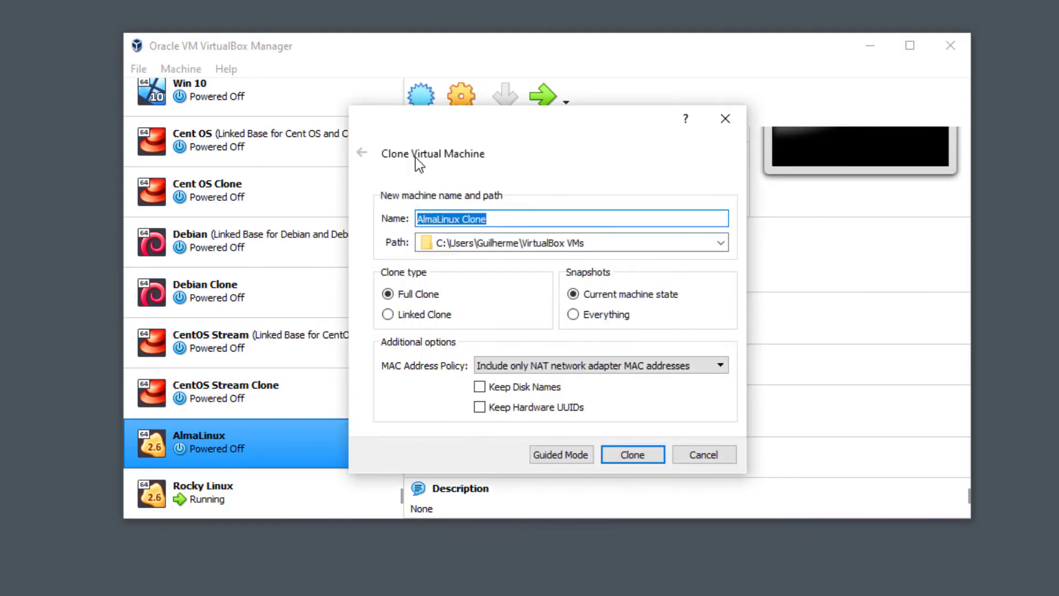
pyautogui.click(400, 318)
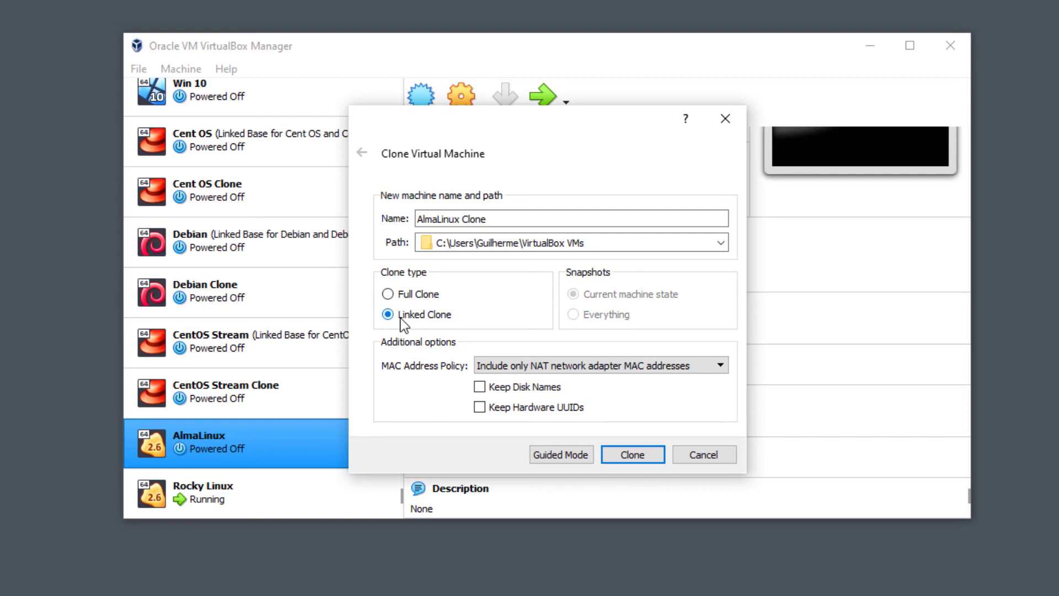
pyautogui.click(558, 363)
pyautogui.click(554, 400)
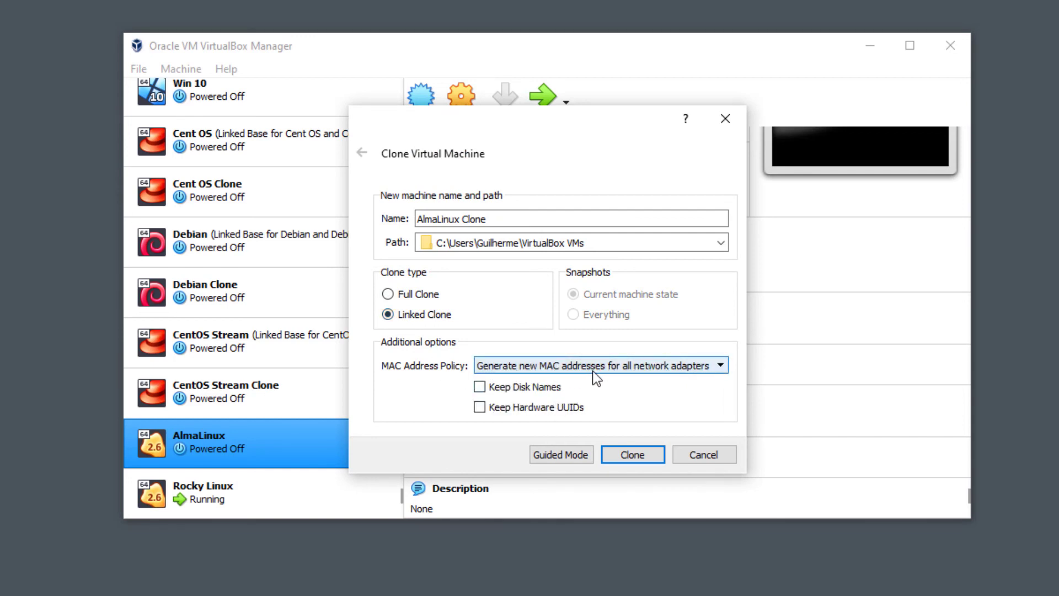
pyautogui.click(633, 453)
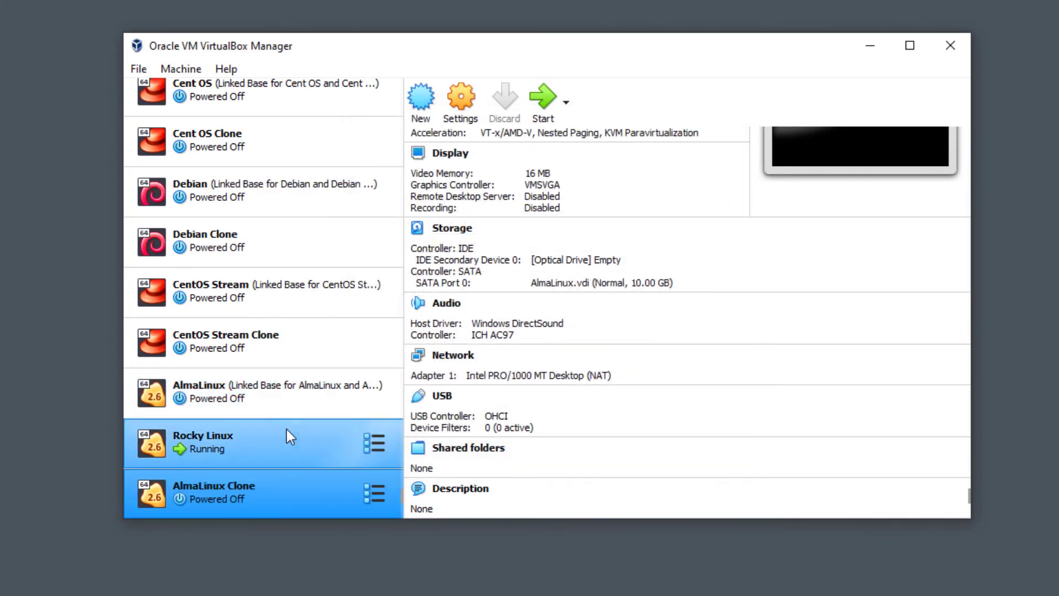
# Place AlmaLinux Clone above Rocky Linux in the machine list and start the clone.
pyautogui.moveTo(265, 498)
pyautogui.mouseDown()
pyautogui.moveTo(280, 450)
pyautogui.moveTo(273, 416)
pyautogui.mouseUp()
pyautogui.click(250, 407)
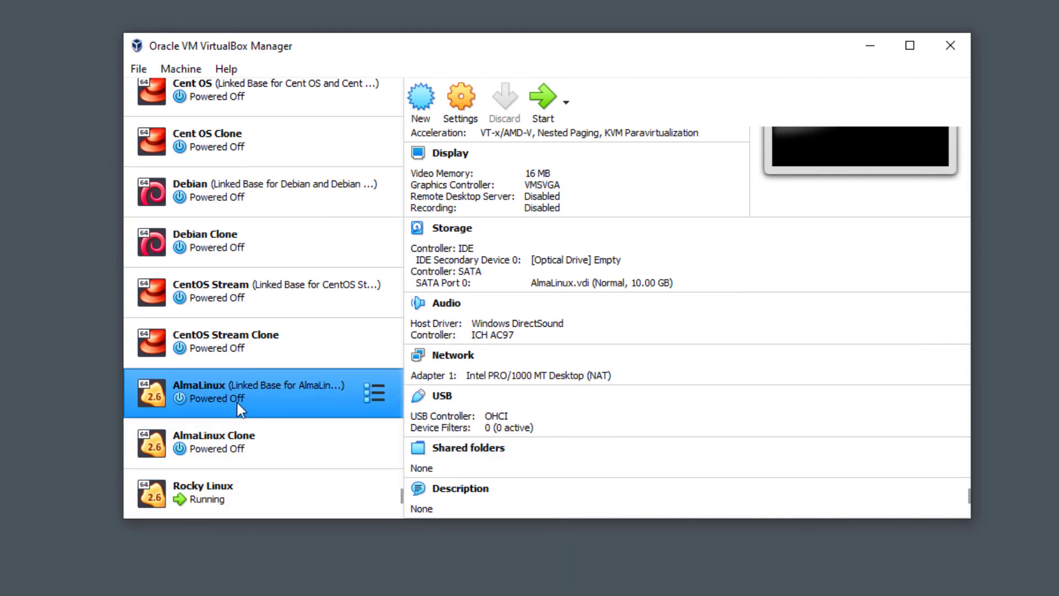
pyautogui.click(231, 441)
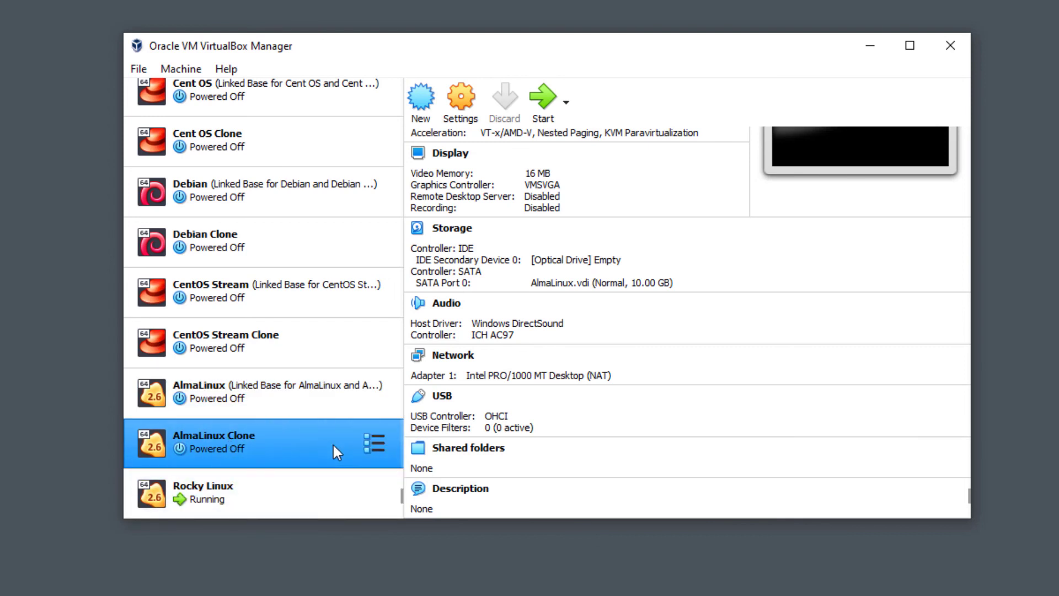
pyautogui.click(210, 396)
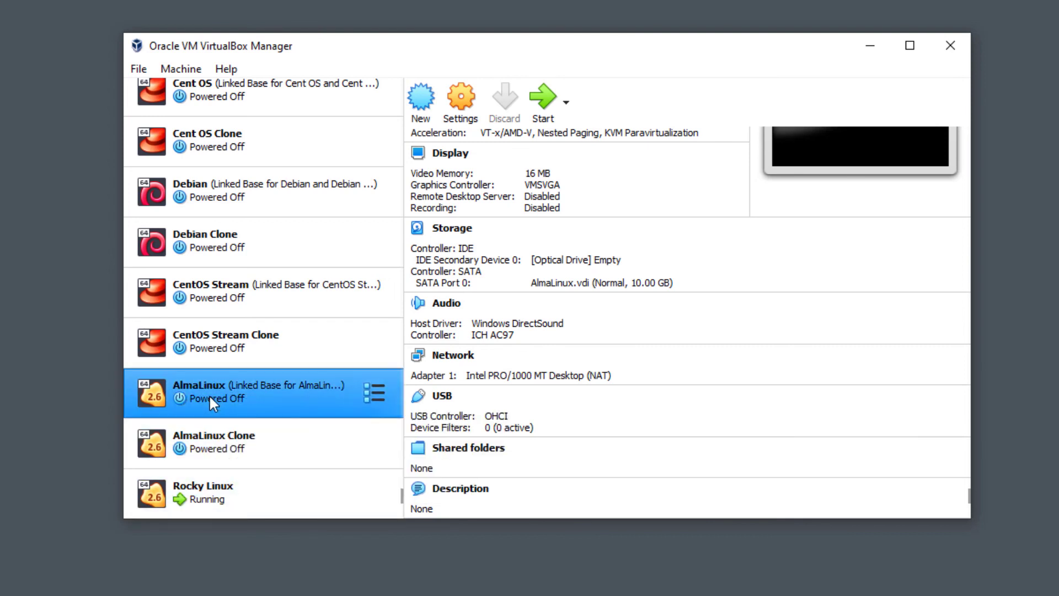
pyautogui.click(255, 434)
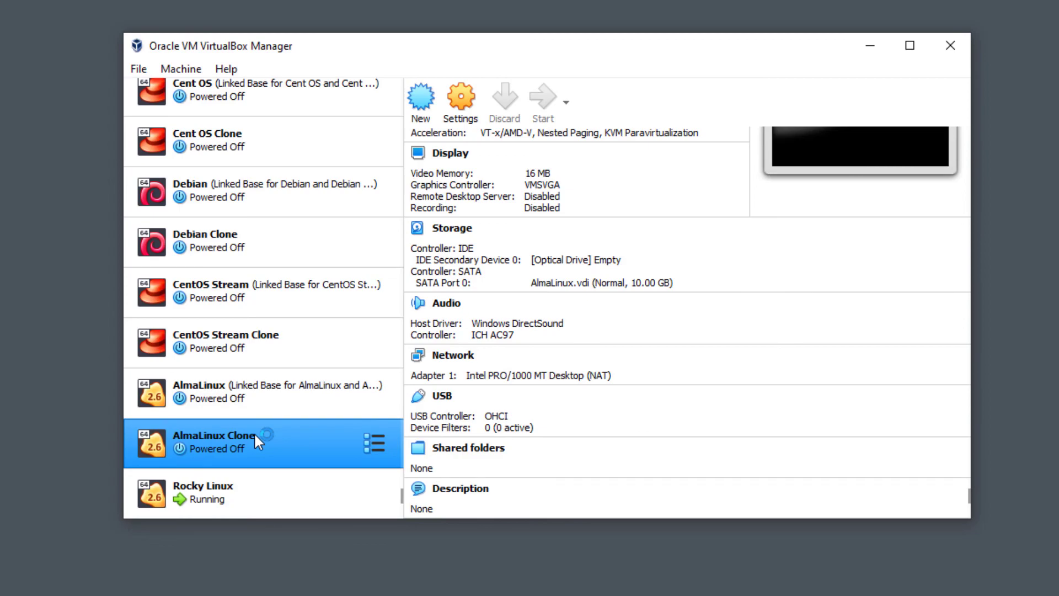